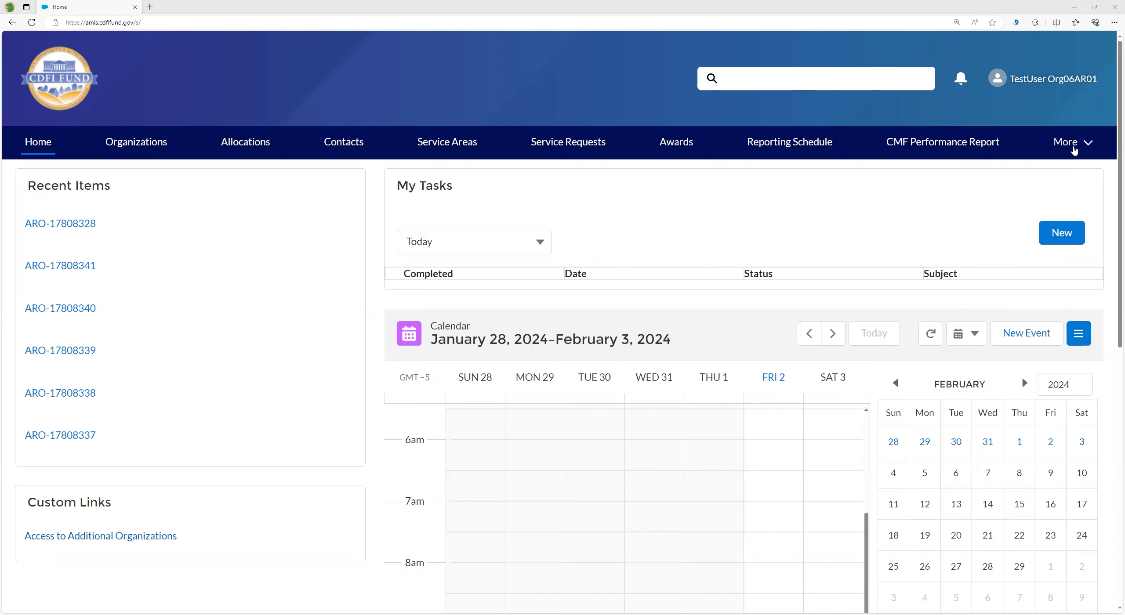
Open the entry form for a new CDFI TLR record of type Abbreviated CDFI TLR for the organization Test Applicant Org 06
{"action": "left_click", "coordinate": [1072, 145]}
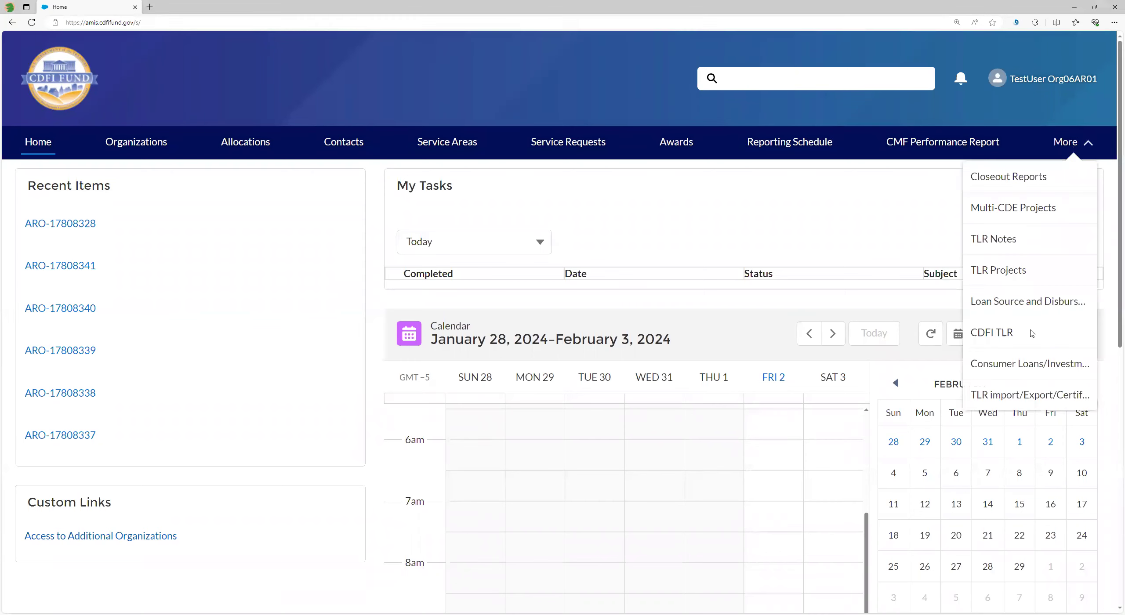
{"action": "left_click", "coordinate": [993, 332]}
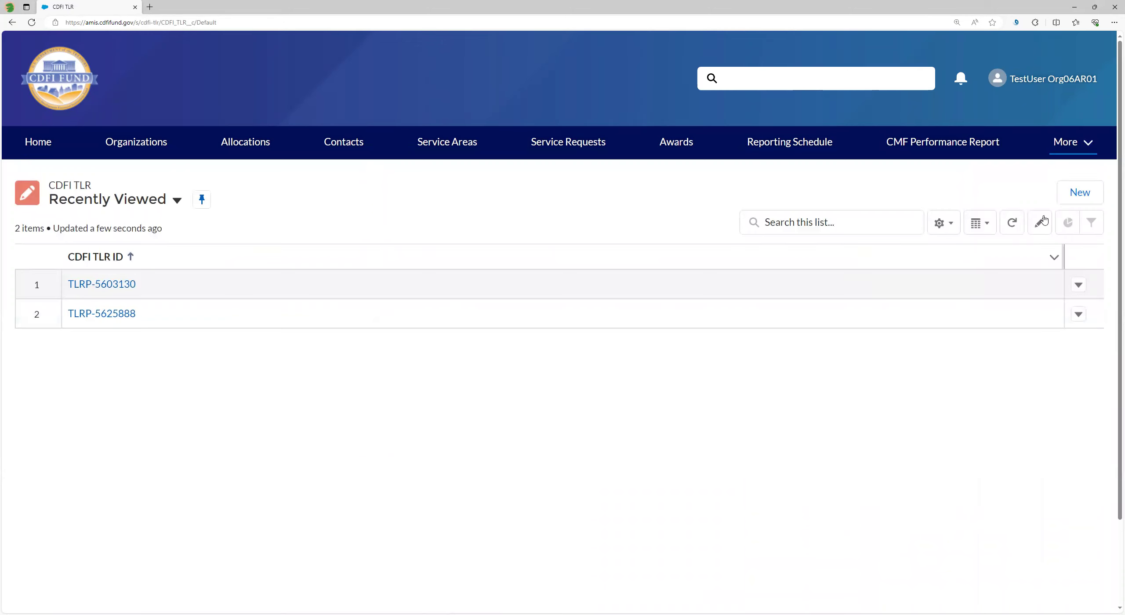
{"action": "left_click", "coordinate": [1082, 195]}
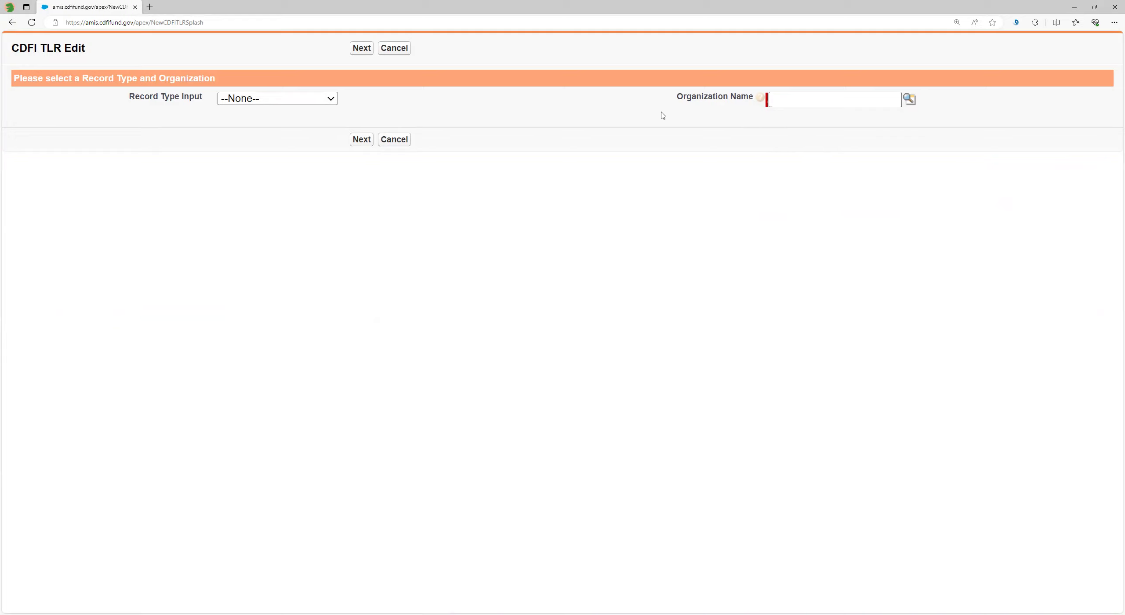
{"action": "left_click", "coordinate": [307, 104]}
{"action": "left_click", "coordinate": [282, 138]}
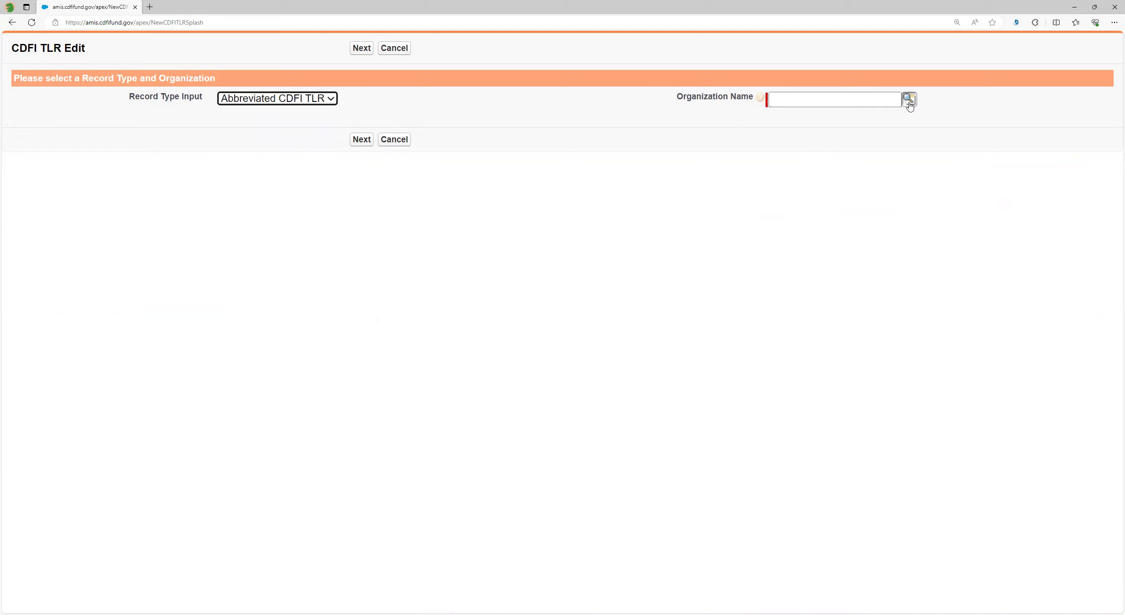
{"action": "left_click", "coordinate": [908, 102]}
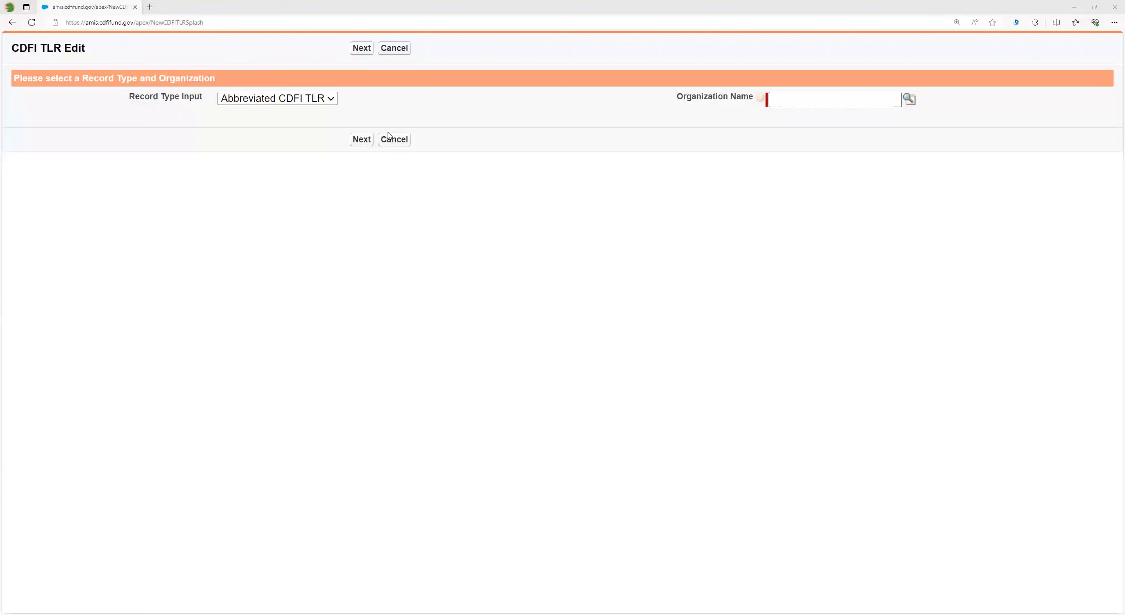
{"action": "left_click", "coordinate": [361, 139]}
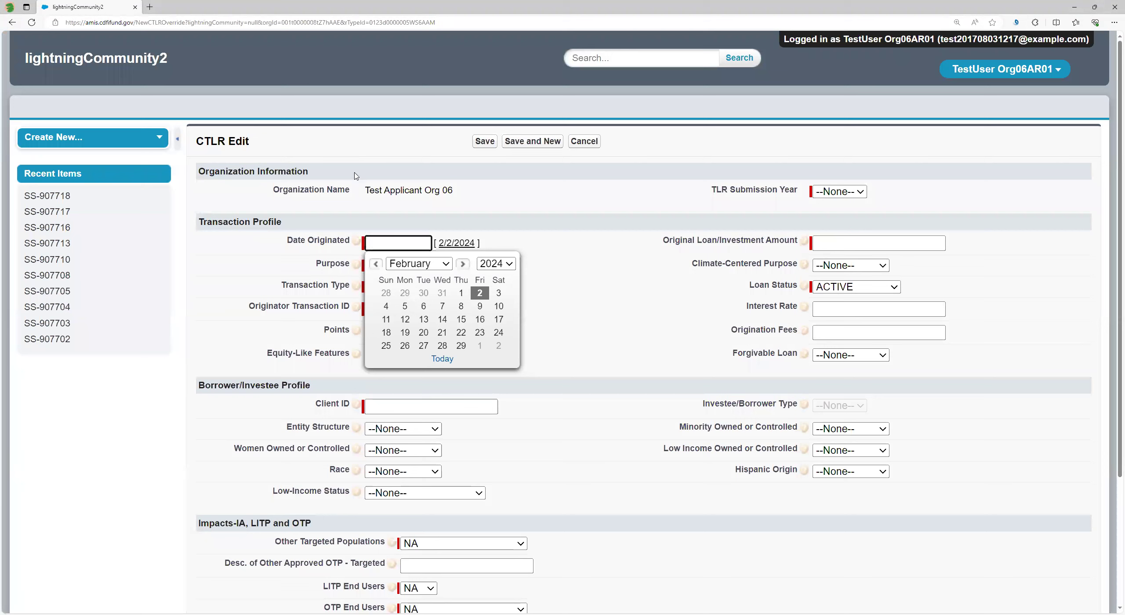
Return to the CDFI TLR list, view the New Address form of record TLRP-5603130 and close it without saving
{"action": "left_click", "coordinate": [12, 22]}
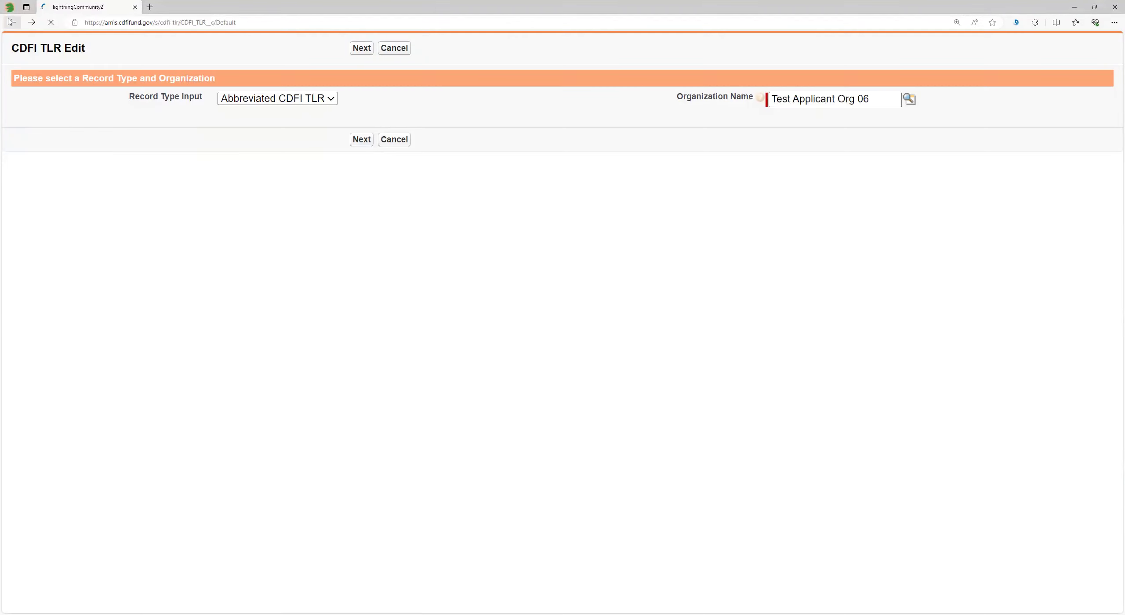
{"action": "left_click", "coordinate": [11, 22]}
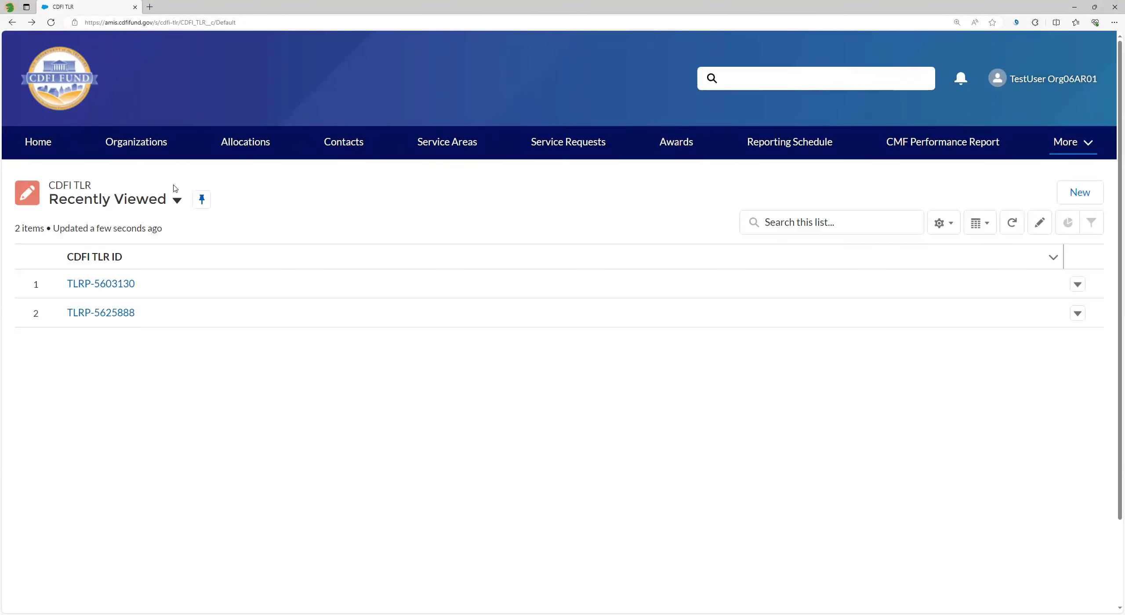
{"action": "left_click", "coordinate": [118, 284]}
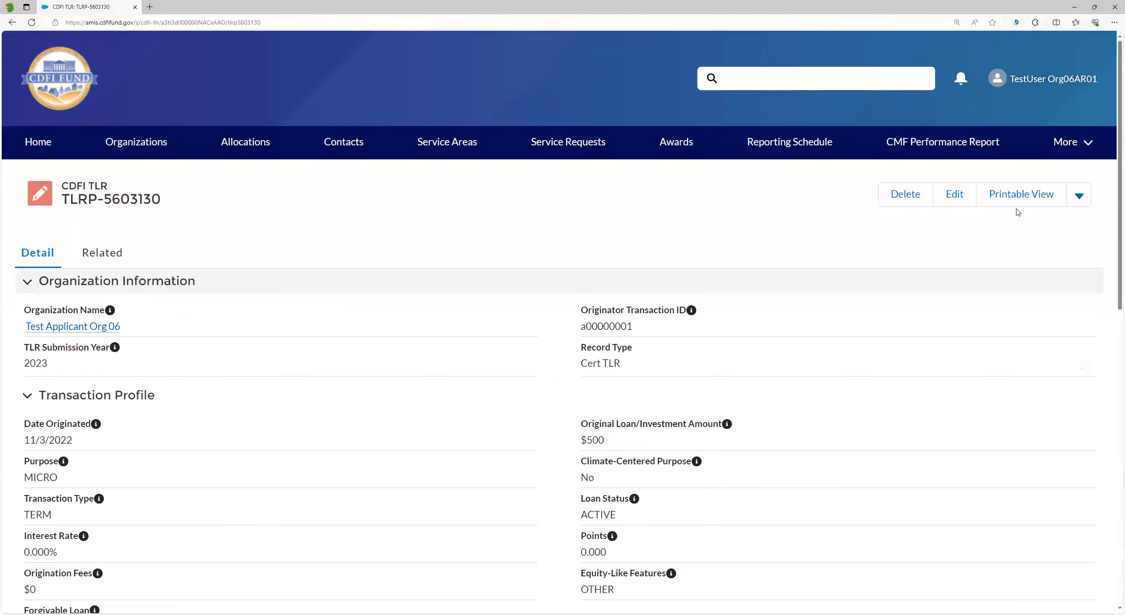
{"action": "left_click", "coordinate": [1080, 197]}
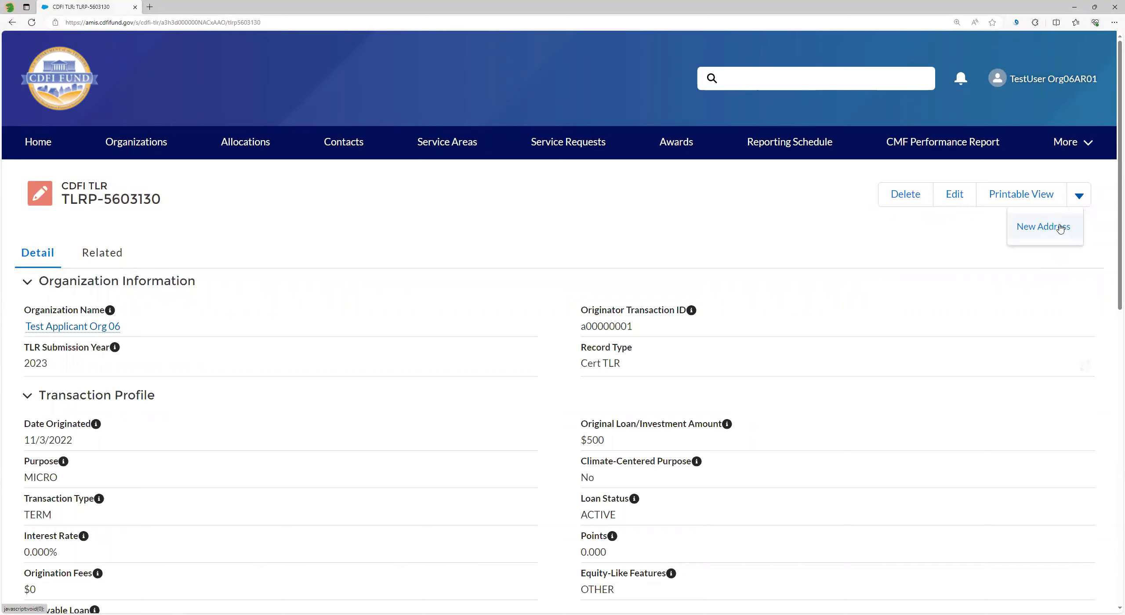
{"action": "left_click", "coordinate": [1043, 227]}
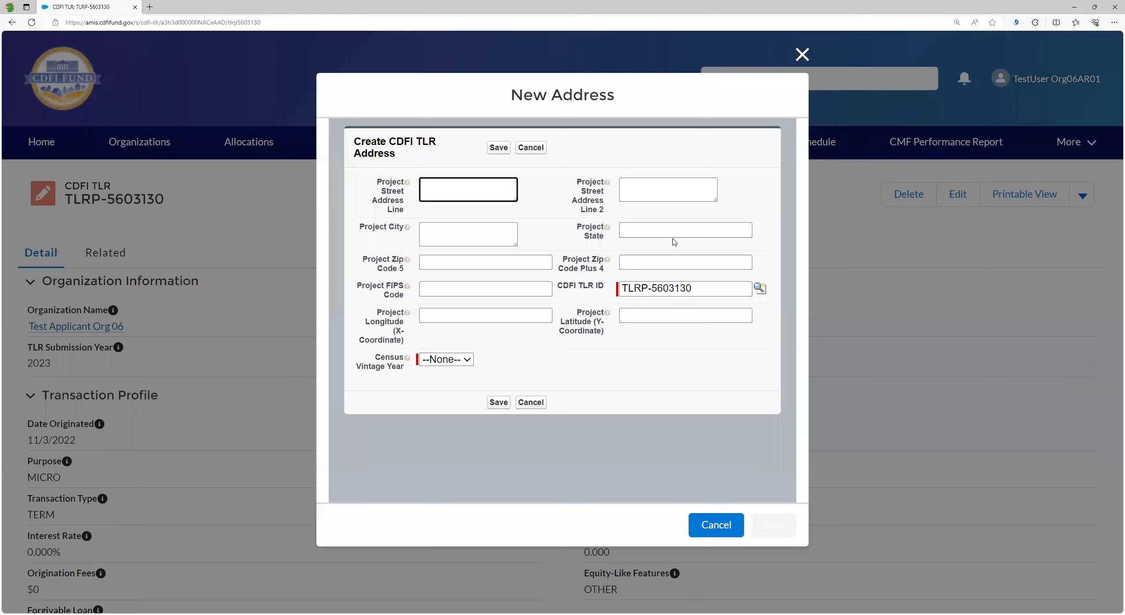
{"action": "left_click", "coordinate": [801, 53]}
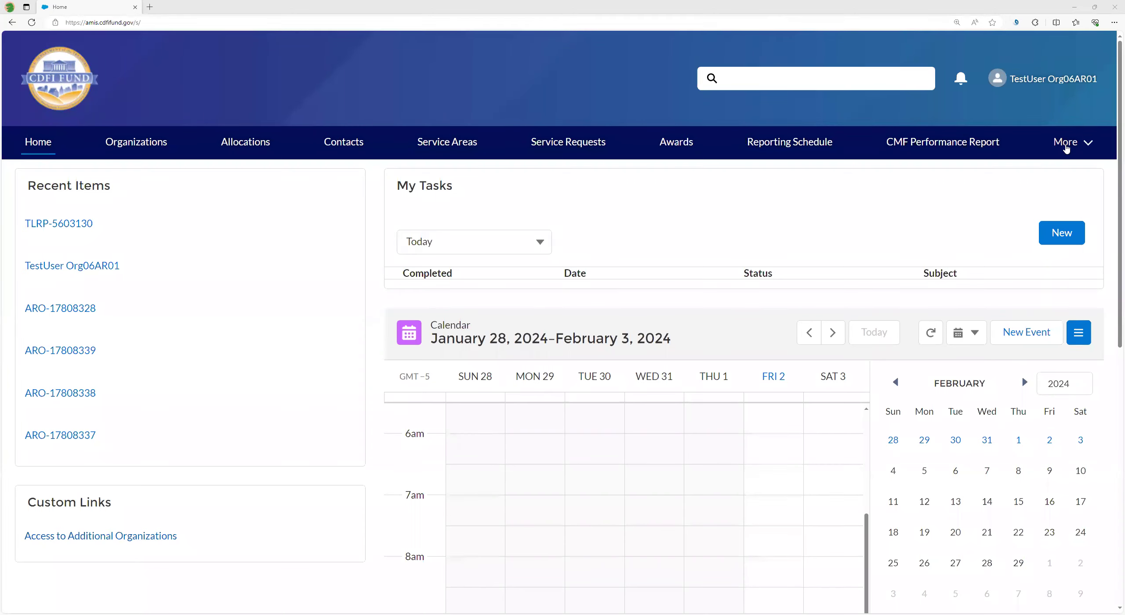
Open the form for a new Consumer Loans/Investments Originated record and examine its required amount and number fields
{"action": "left_click", "coordinate": [1065, 149]}
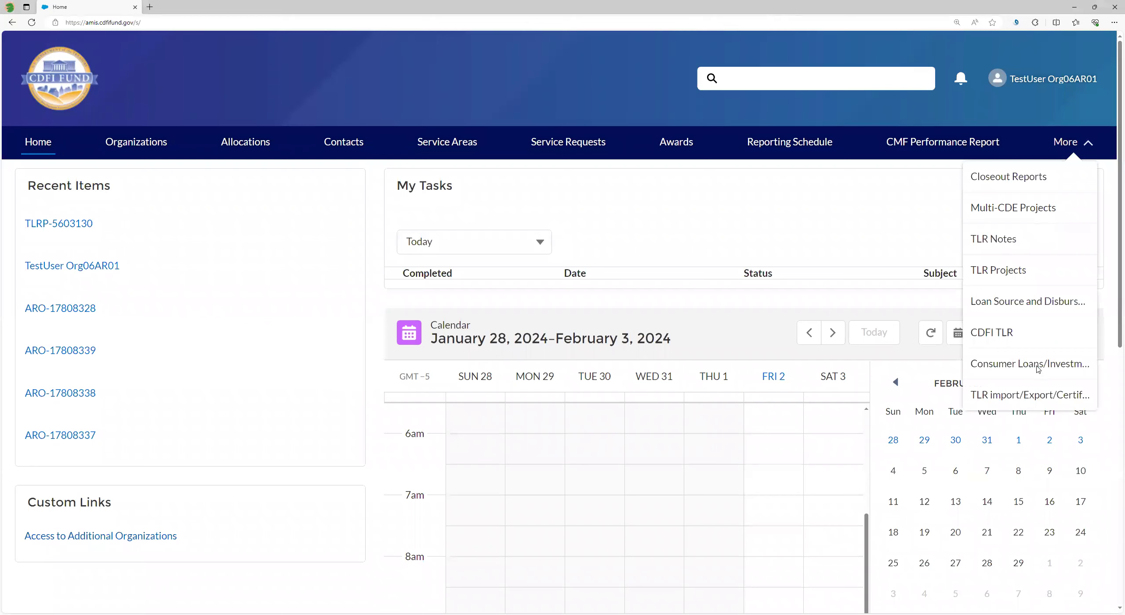
{"action": "left_click", "coordinate": [1038, 368]}
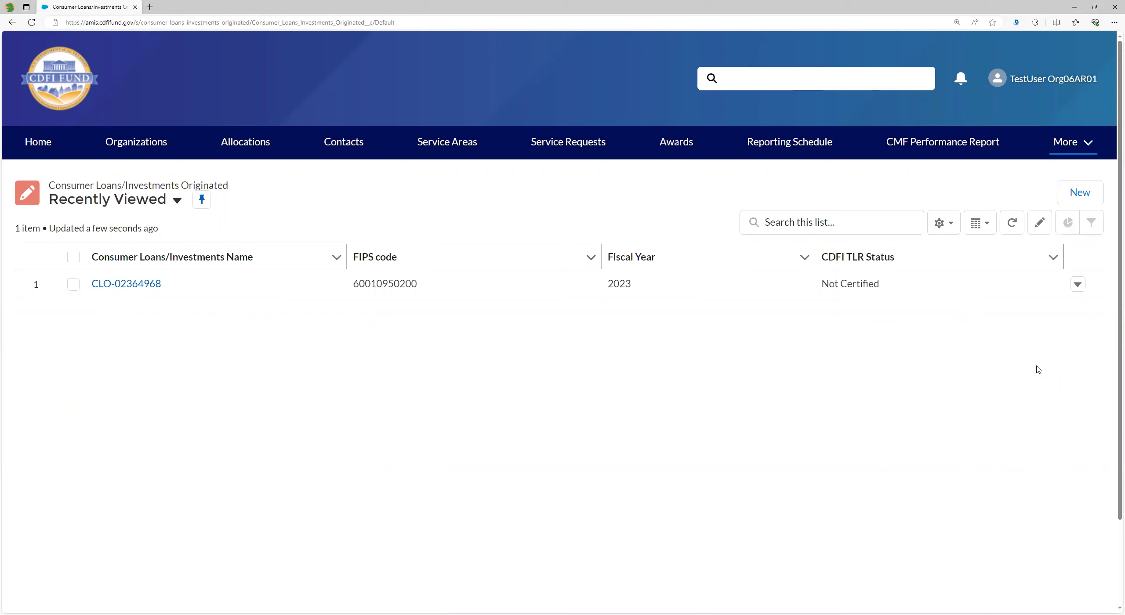
{"action": "left_click", "coordinate": [1081, 193]}
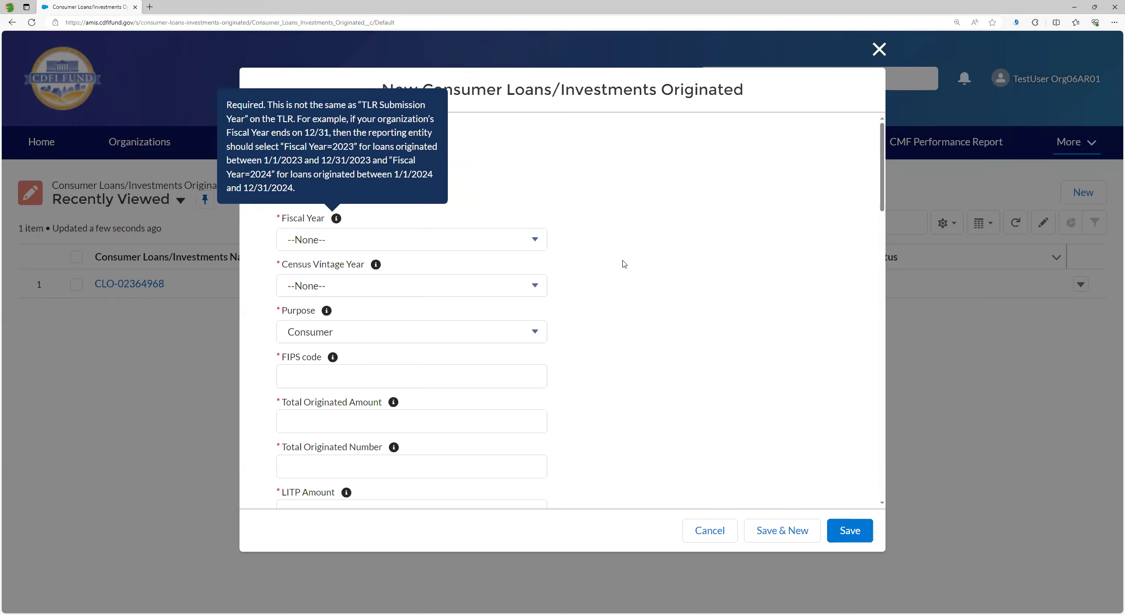
{"action": "scroll", "coordinate": [629, 317], "scroll_direction": "down", "scroll_amount": 5}
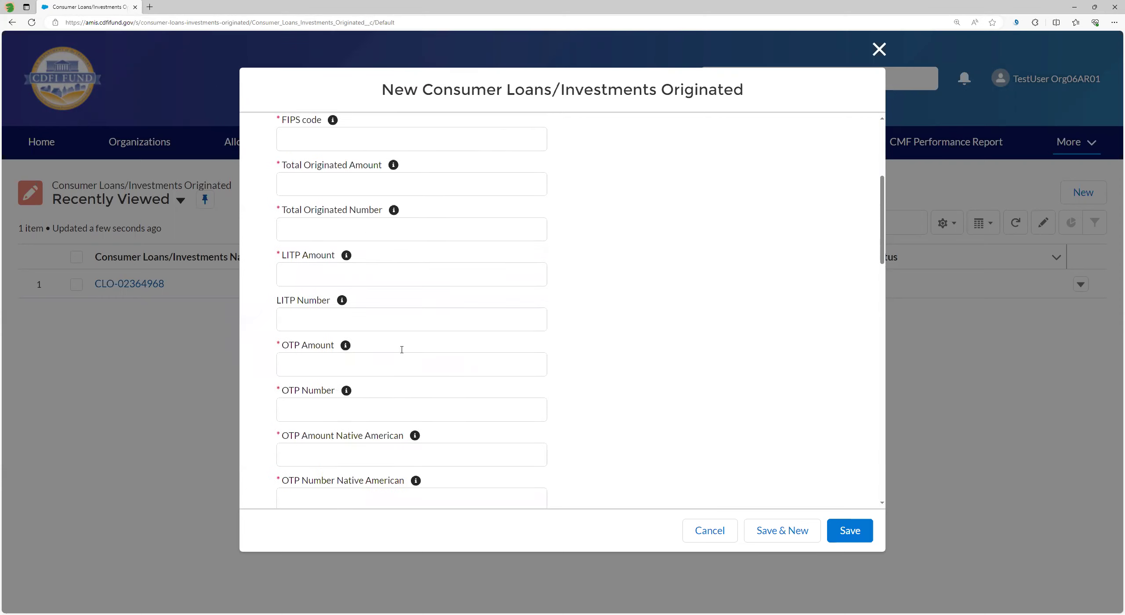
{"action": "scroll", "coordinate": [448, 356], "scroll_direction": "down", "scroll_amount": 1}
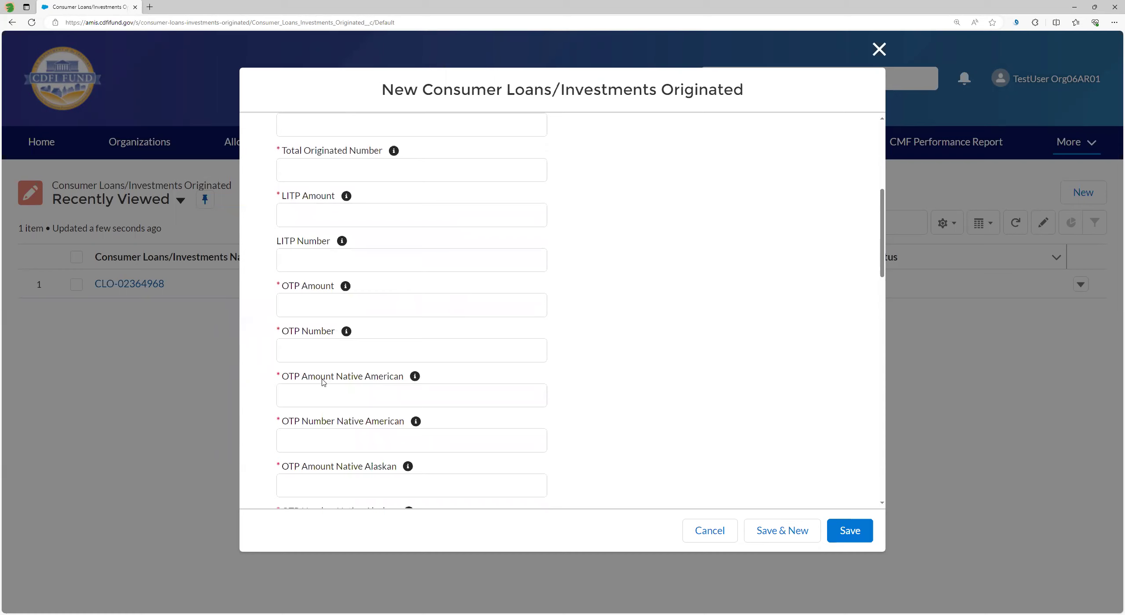
{"action": "scroll", "coordinate": [392, 385], "scroll_direction": "down", "scroll_amount": 2}
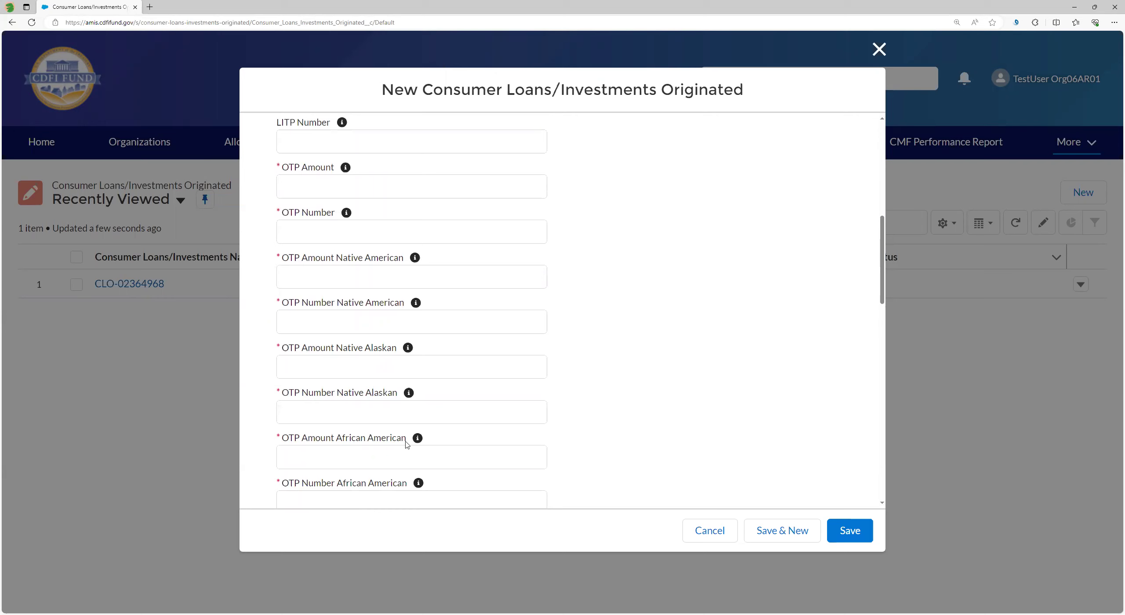
{"action": "scroll", "coordinate": [409, 444], "scroll_direction": "down", "scroll_amount": 2}
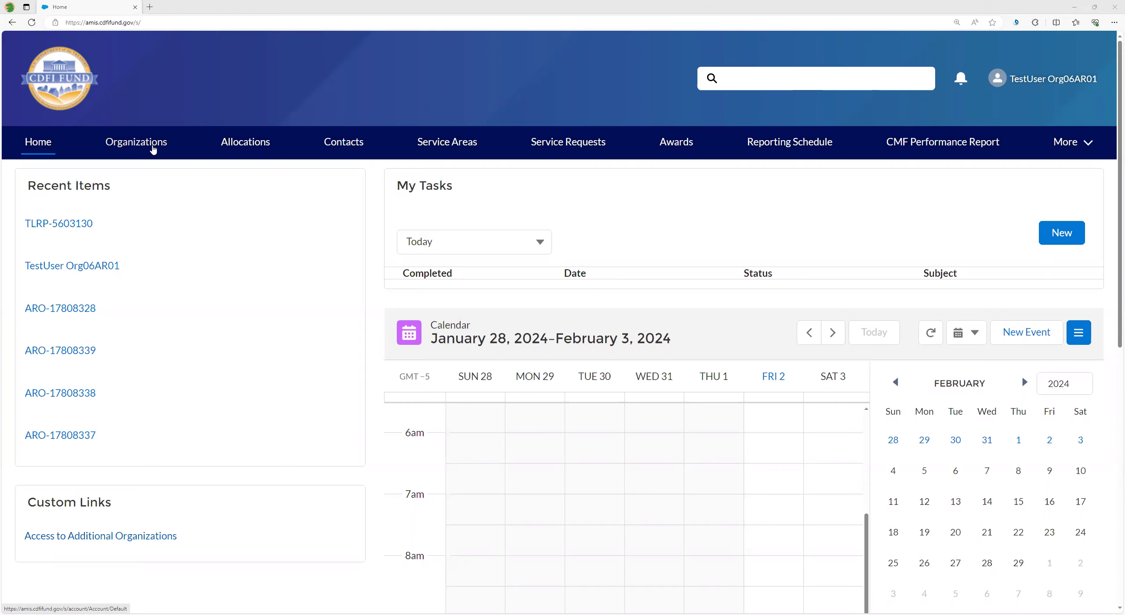
View the New Financial Service form for the organization Test Applicant Org 06 and close it without saving
{"action": "left_click", "coordinate": [153, 149]}
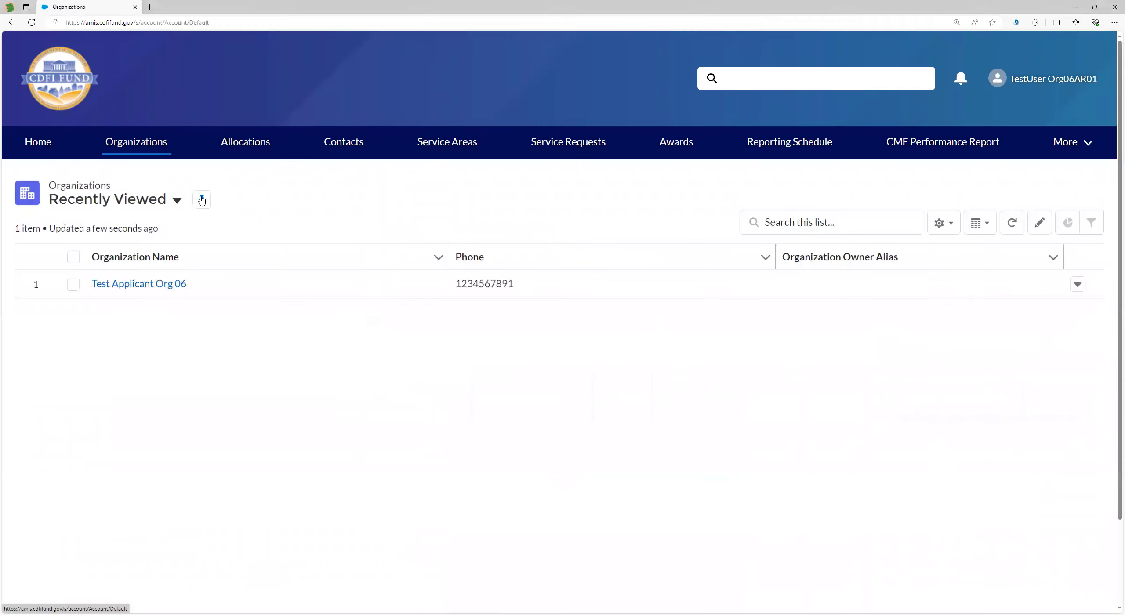
{"action": "left_click", "coordinate": [152, 286]}
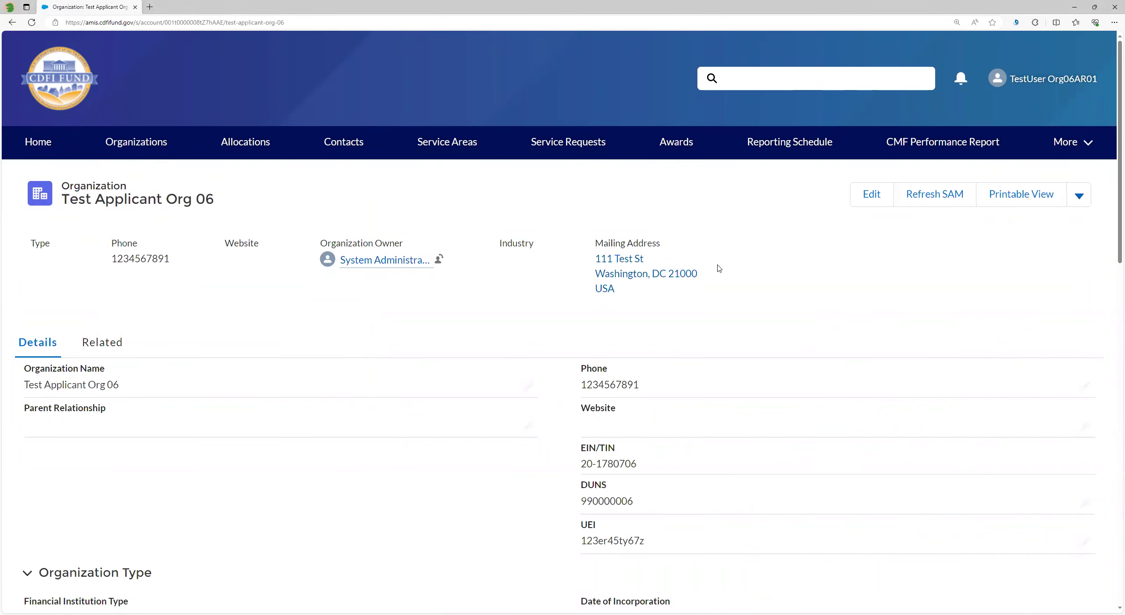
{"action": "left_click", "coordinate": [1079, 197]}
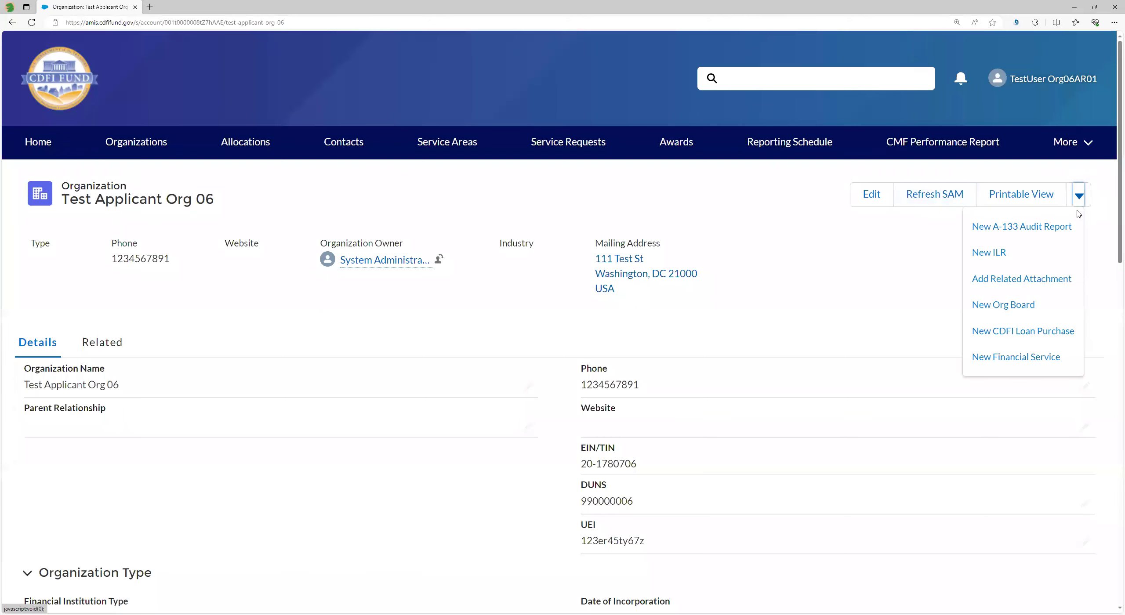
{"action": "left_click", "coordinate": [1028, 357]}
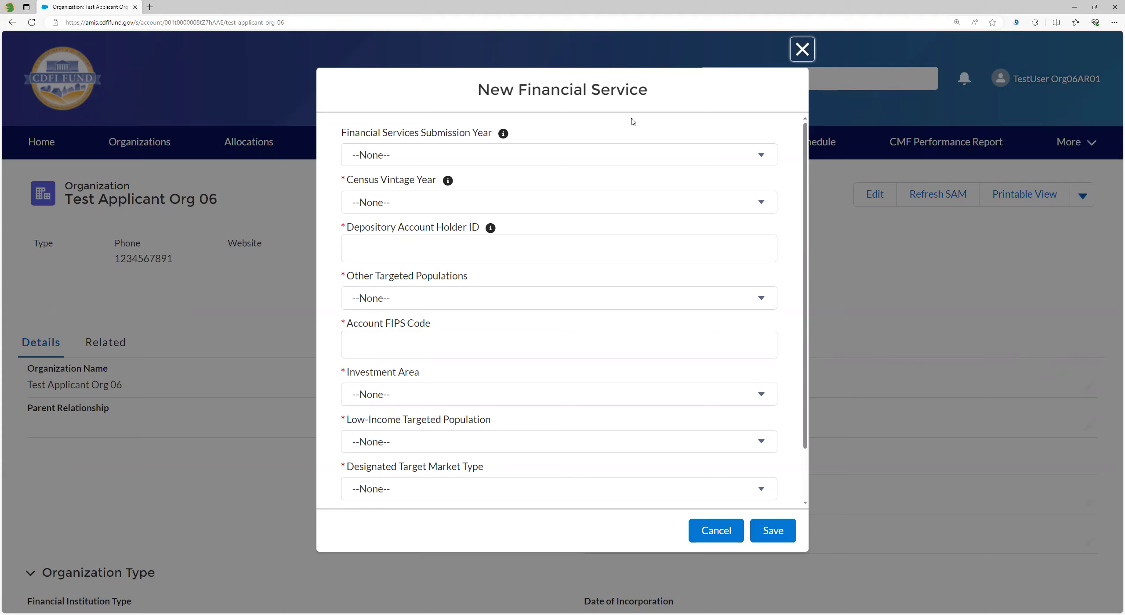
{"action": "left_click", "coordinate": [791, 50]}
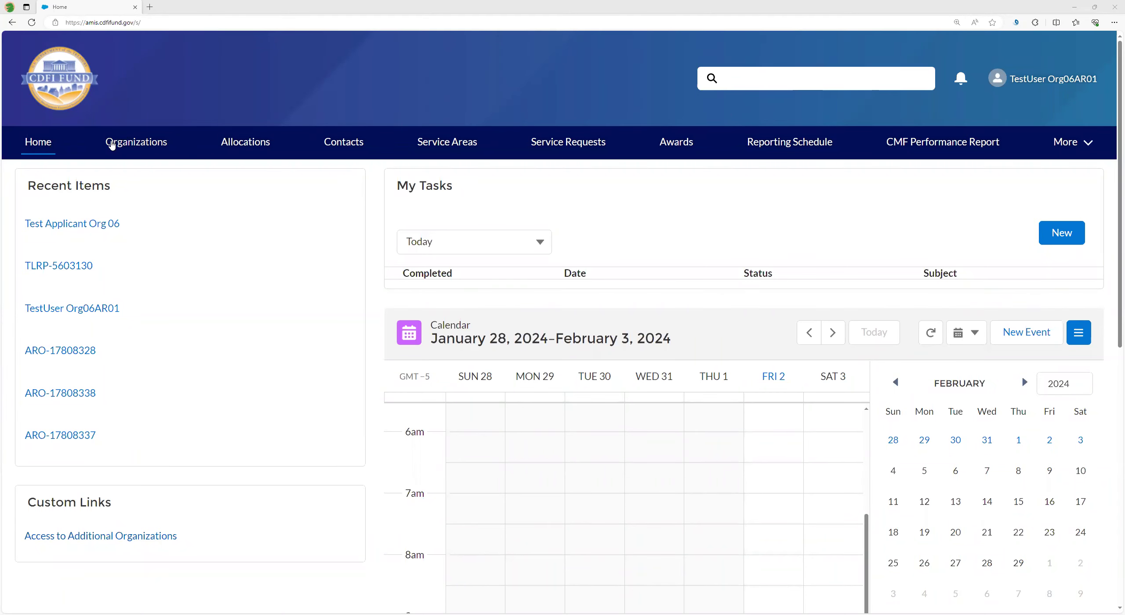
Open the New CDFI Loan Purchase form for Test Applicant Org 06 and view the choices for purchase from a Certified CDFI
{"action": "left_click", "coordinate": [117, 147]}
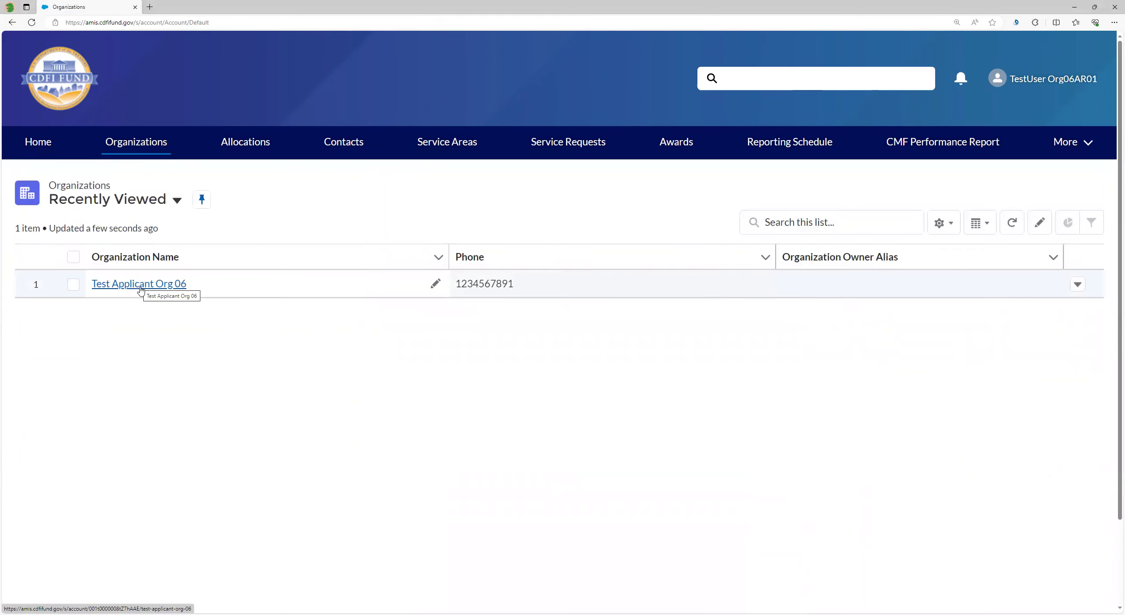
{"action": "left_click", "coordinate": [140, 289]}
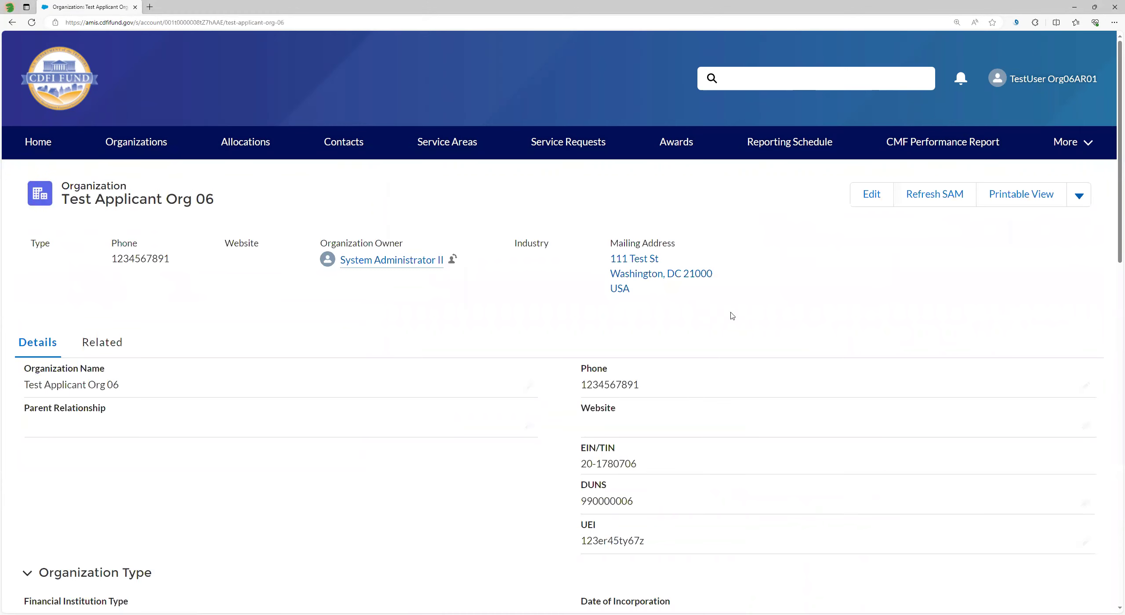
{"action": "left_click", "coordinate": [1079, 199]}
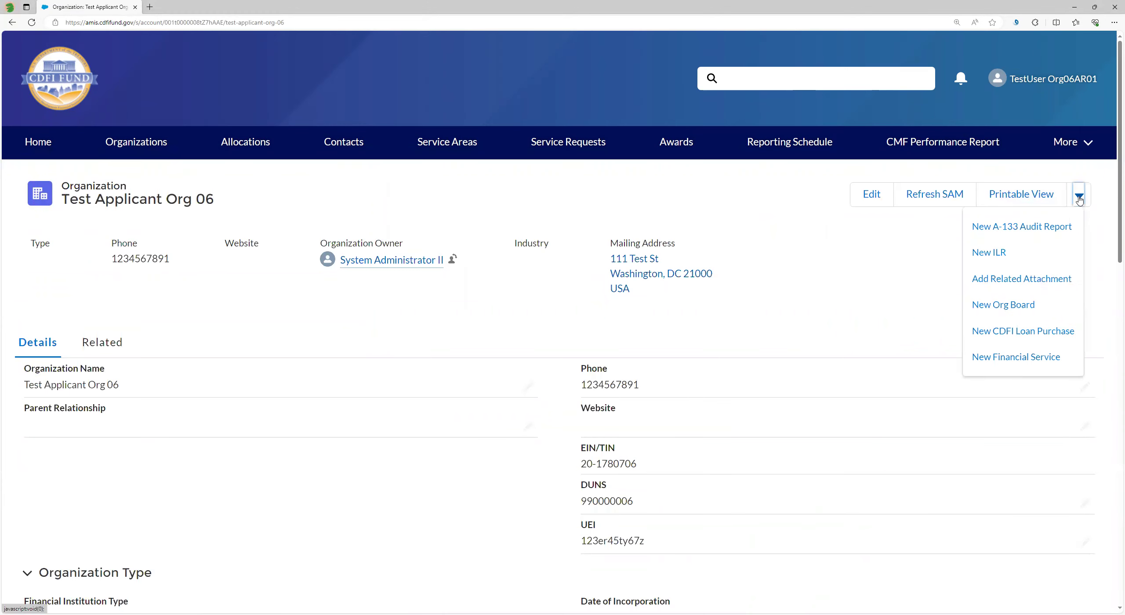
{"action": "left_click", "coordinate": [1020, 336]}
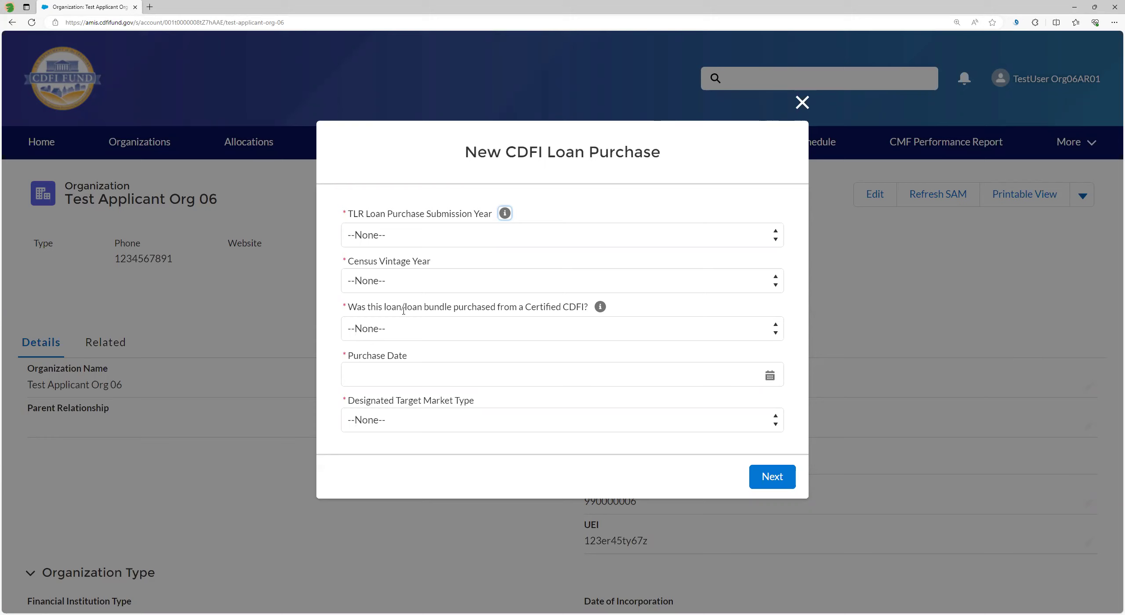
{"action": "left_click", "coordinate": [494, 335]}
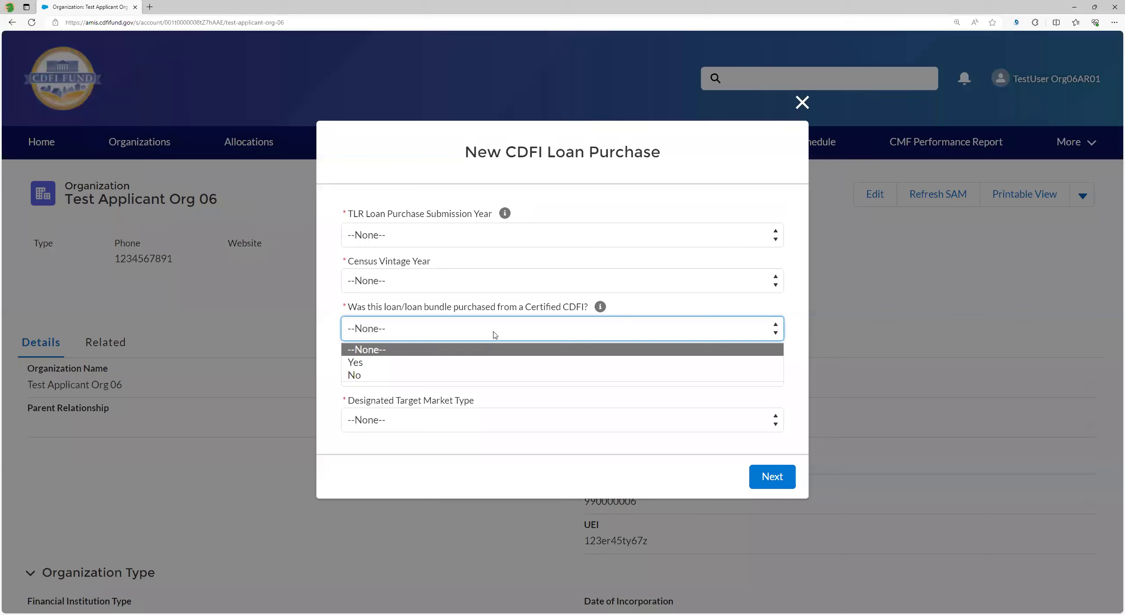
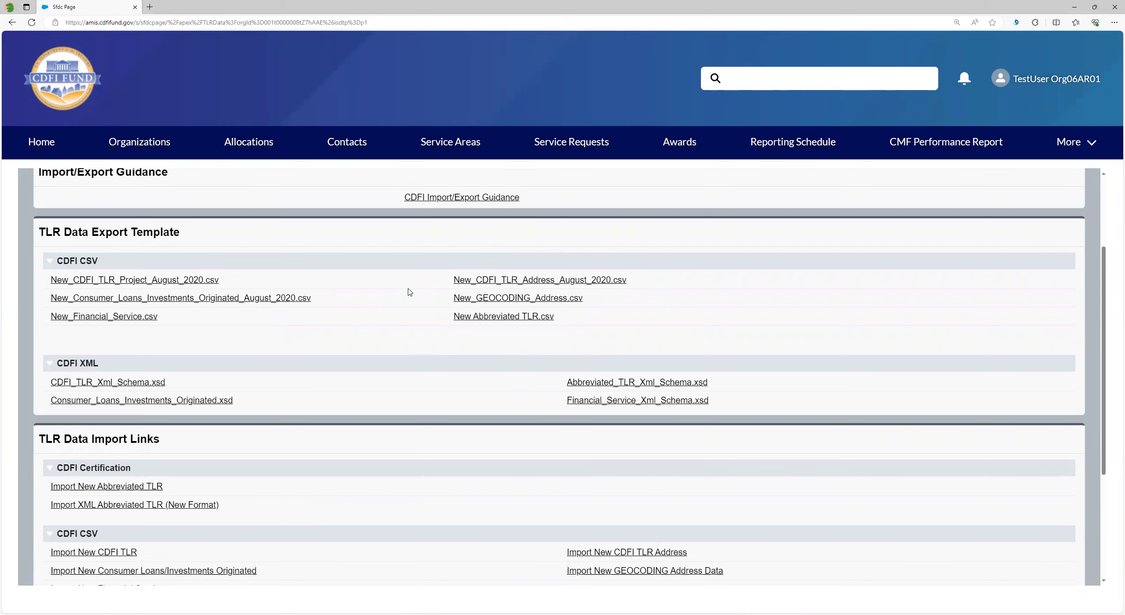
Upload New_Abbreviated_TLR submittable 100 rec.csv through the new Abbreviated TLR import and examine the error rows
{"action": "left_click", "coordinate": [141, 294]}
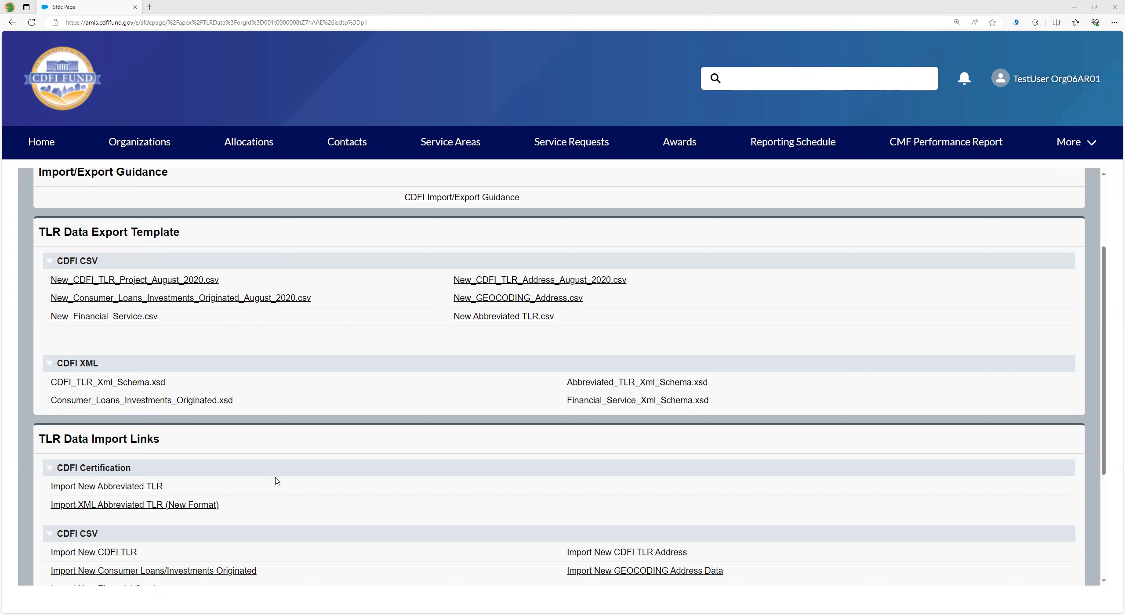
{"action": "left_click", "coordinate": [146, 490]}
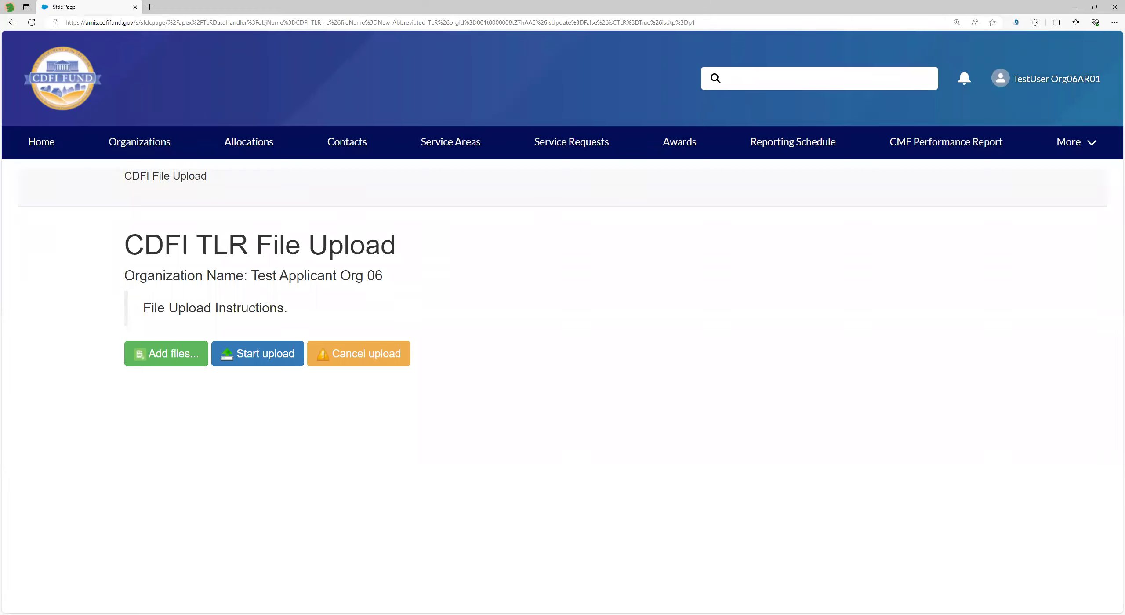
{"action": "left_click_drag", "start_coordinate": [179, 362], "coordinate": [152, 354]}
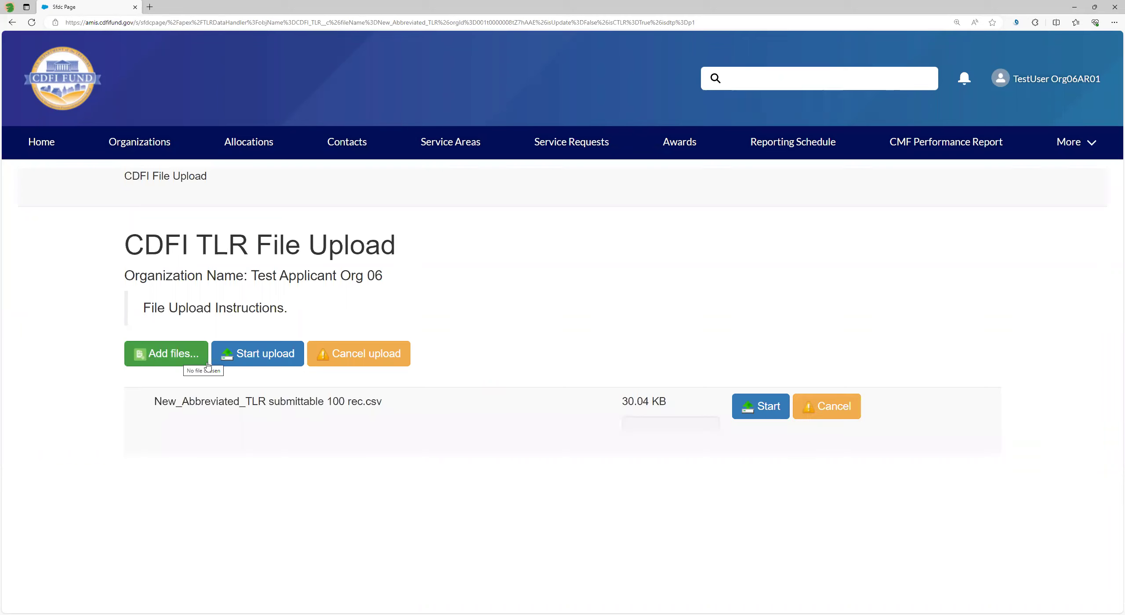
{"action": "left_click", "coordinate": [762, 412]}
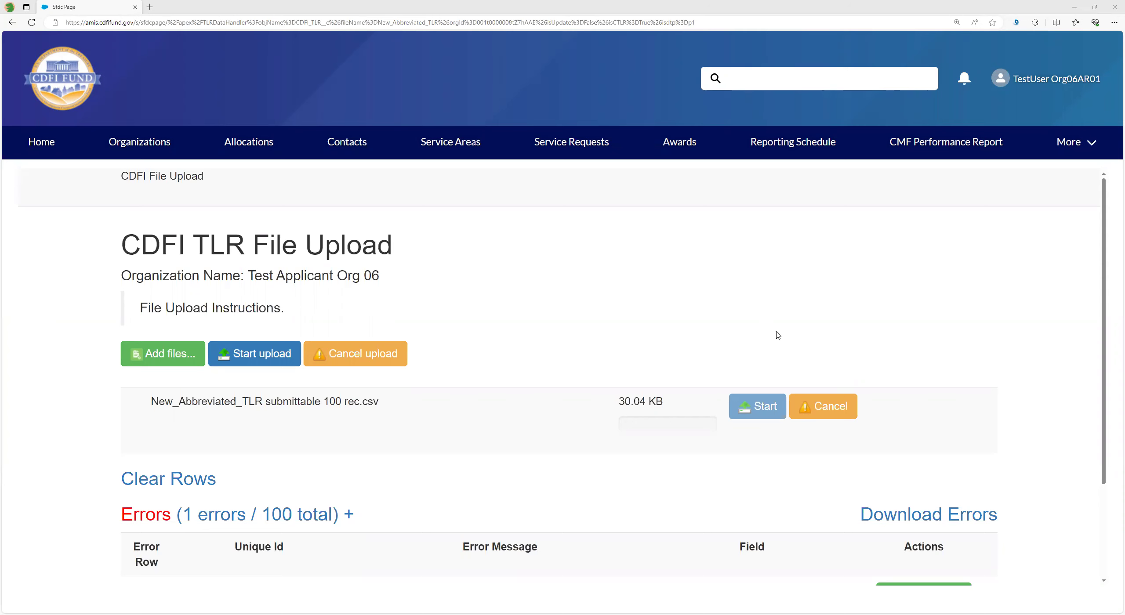
{"action": "scroll", "coordinate": [777, 335], "scroll_direction": "down", "scroll_amount": 3}
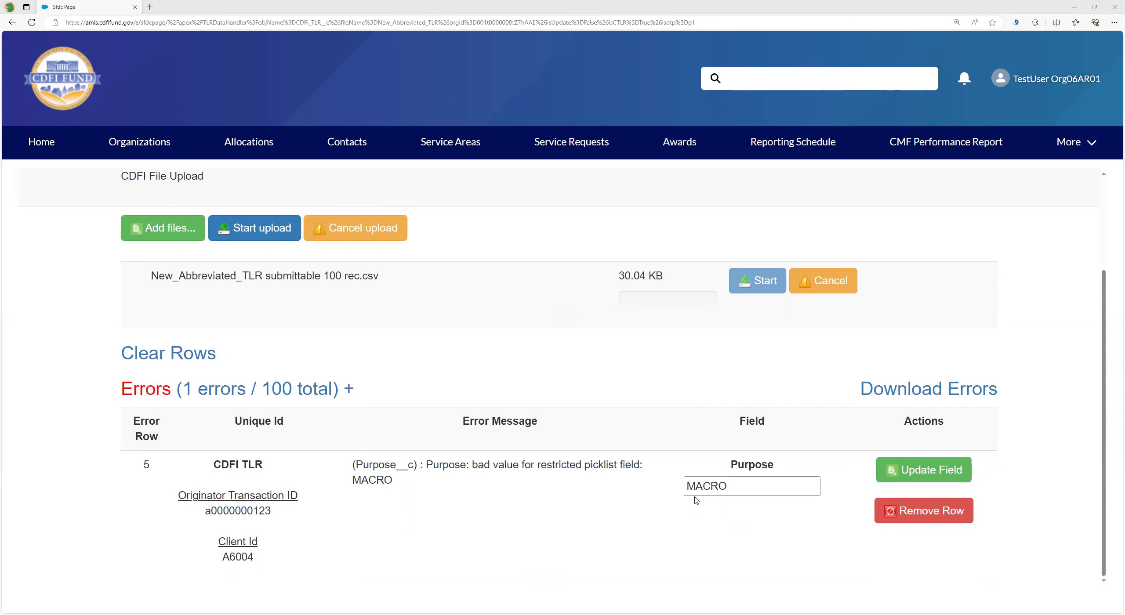
Correct the Purpose value in error row 5 to MICRO and submit the Abbreviated TLR upload into AMIS
{"action": "left_click", "coordinate": [711, 485]}
{"action": "double_click", "coordinate": [715, 487]}
{"action": "type", "text": "MICRO"}
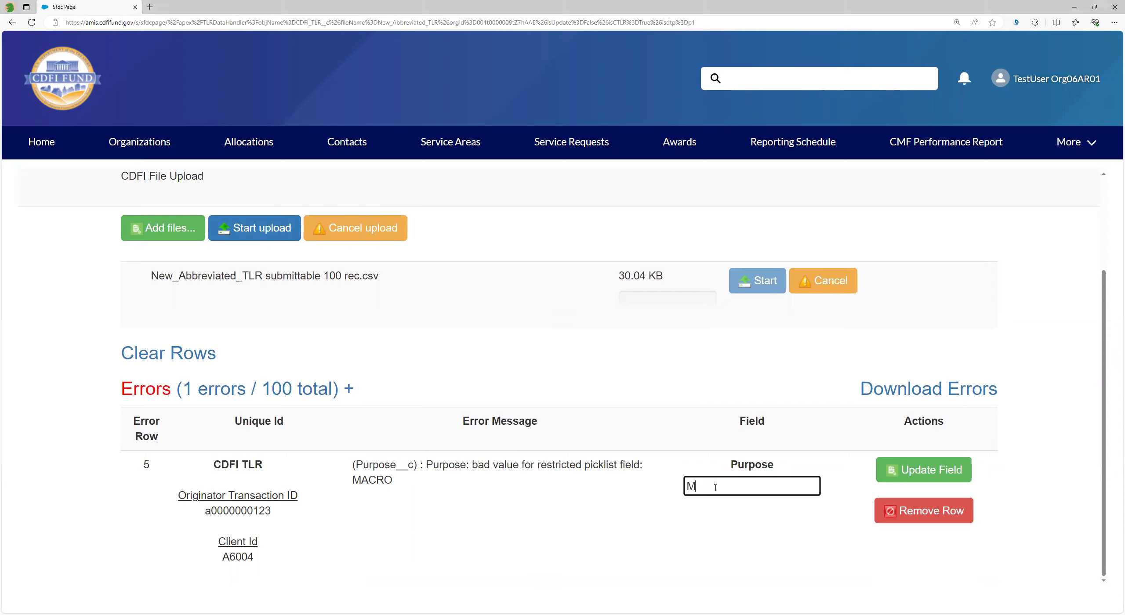
{"action": "left_click", "coordinate": [925, 471]}
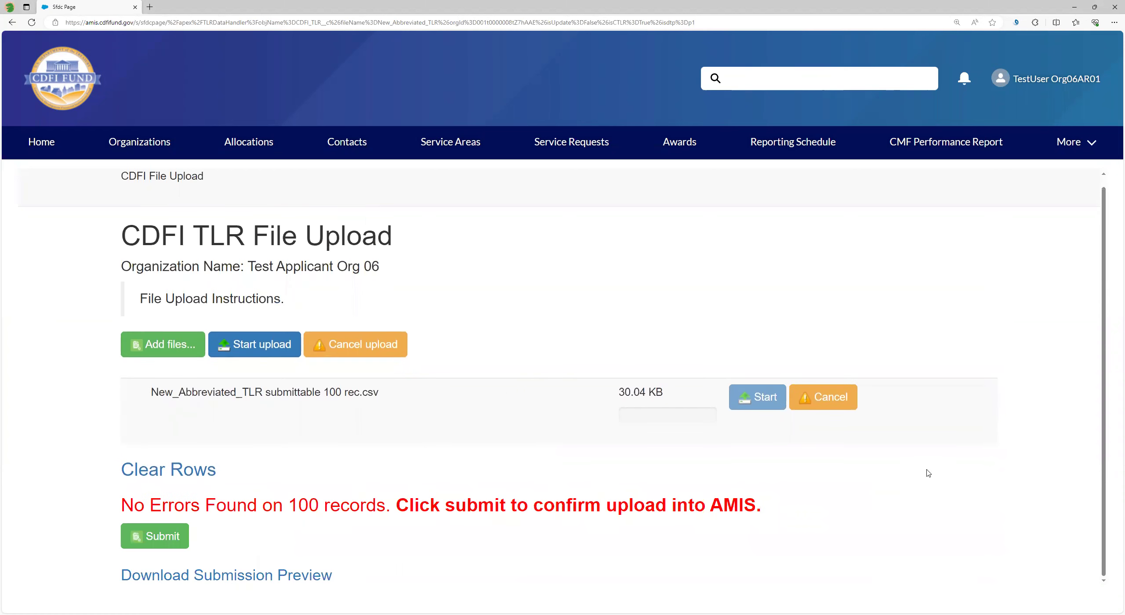
{"action": "left_click", "coordinate": [148, 535]}
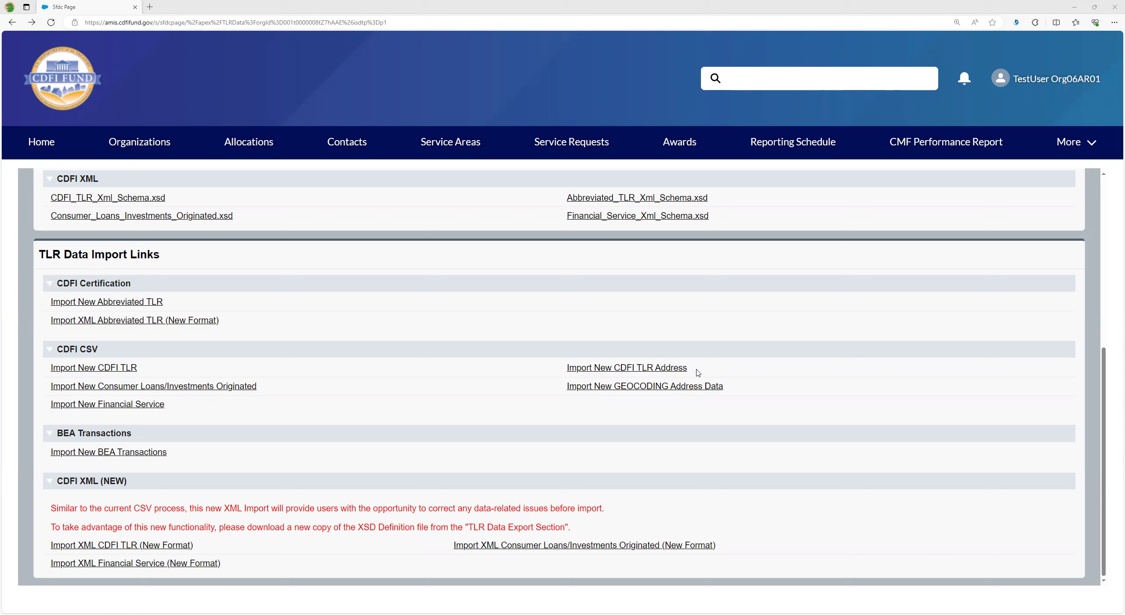
Open the import for new CDFI TLR Address data and examine the error rows of the address upload
{"action": "left_click", "coordinate": [668, 369]}
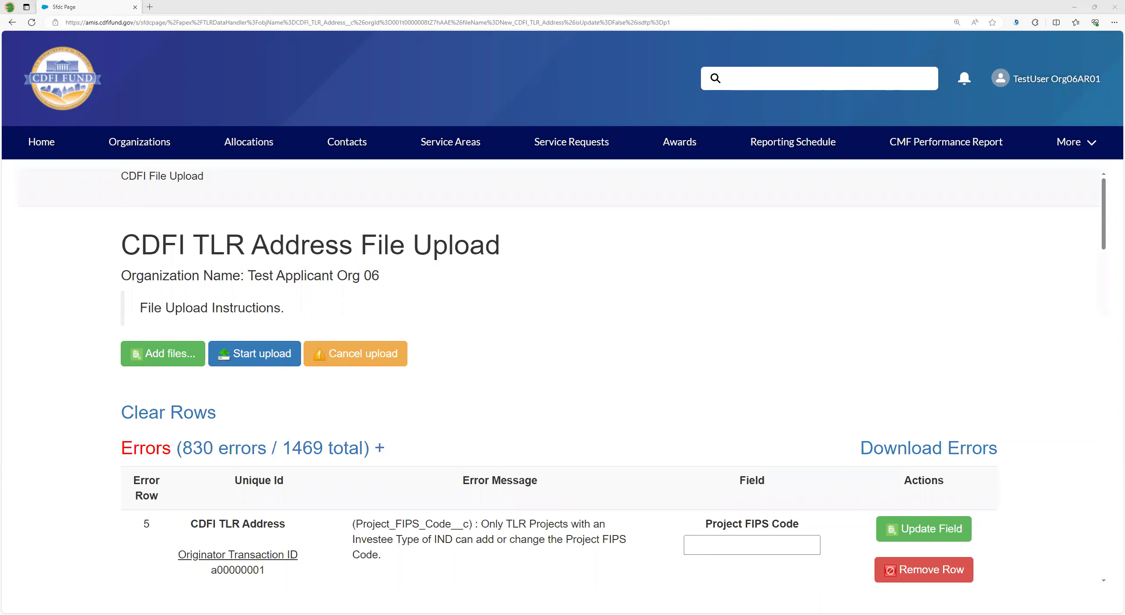
{"action": "scroll", "coordinate": [615, 446], "scroll_direction": "down", "scroll_amount": 1}
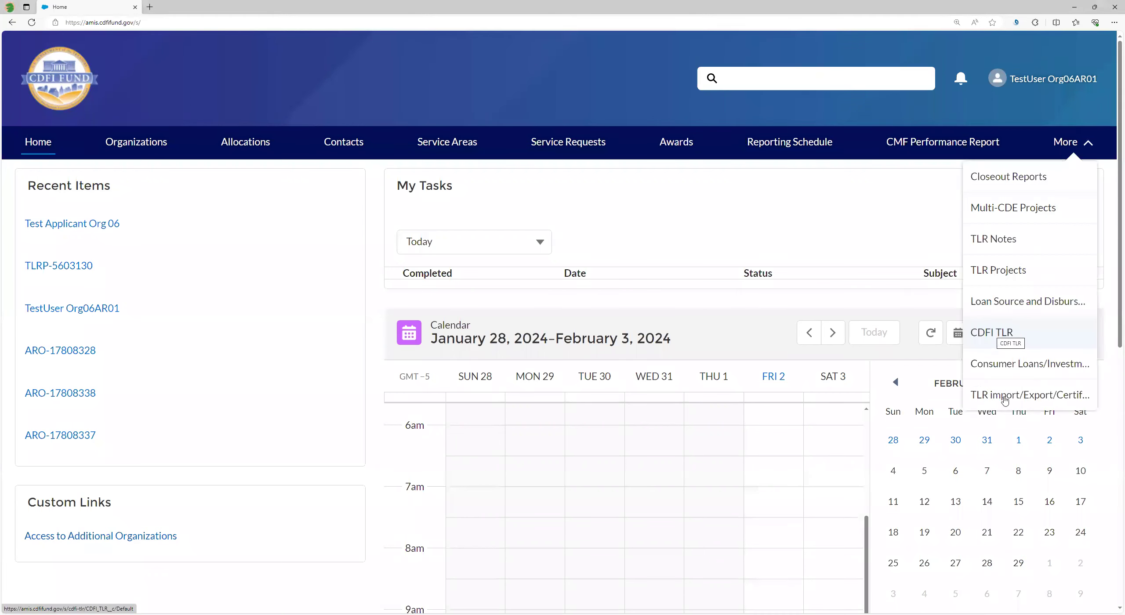
Open the TLR Import/Export/Certify page for Test Applicant Org 06 and calculate Target Market data for fiscal year 2023
{"action": "left_click", "coordinate": [1004, 398]}
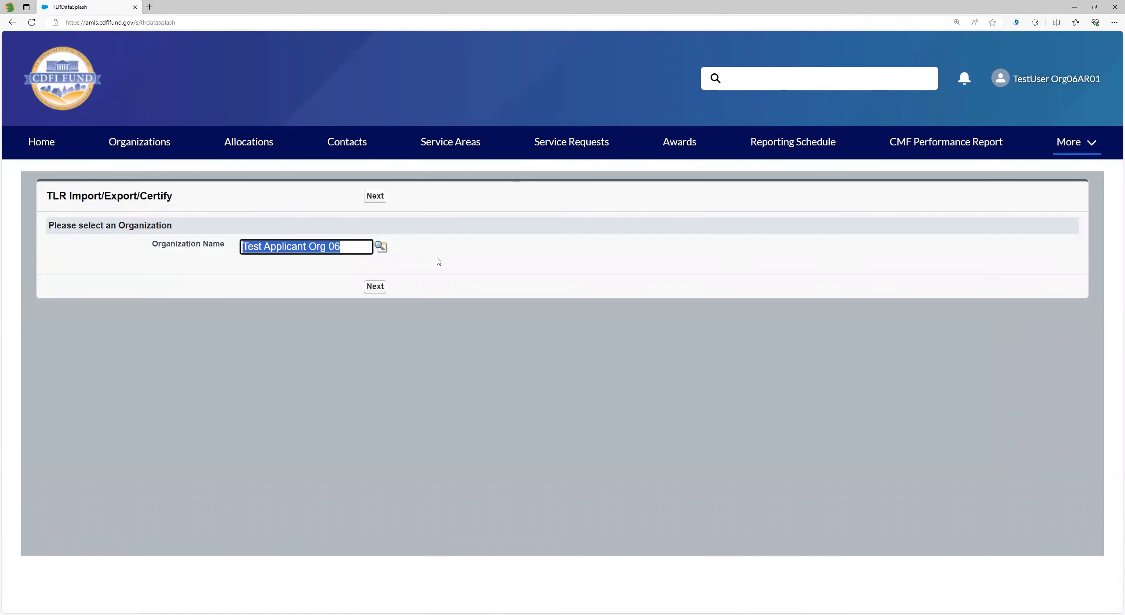
{"action": "left_click", "coordinate": [375, 287]}
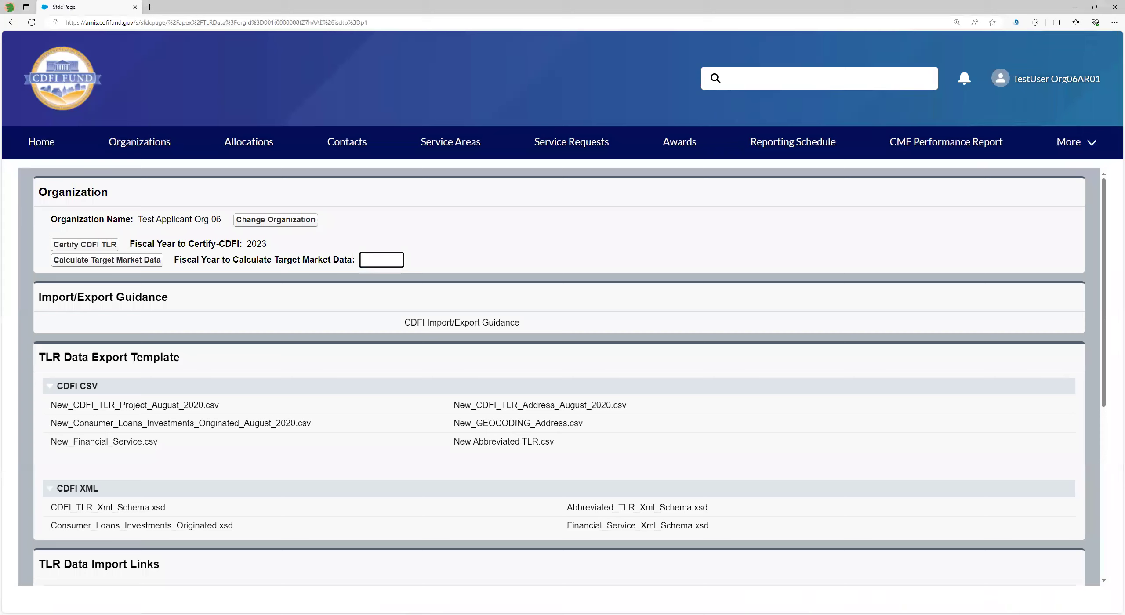
{"action": "left_click", "coordinate": [390, 255]}
{"action": "type", "text": "2023"}
{"action": "left_click", "coordinate": [142, 260]}
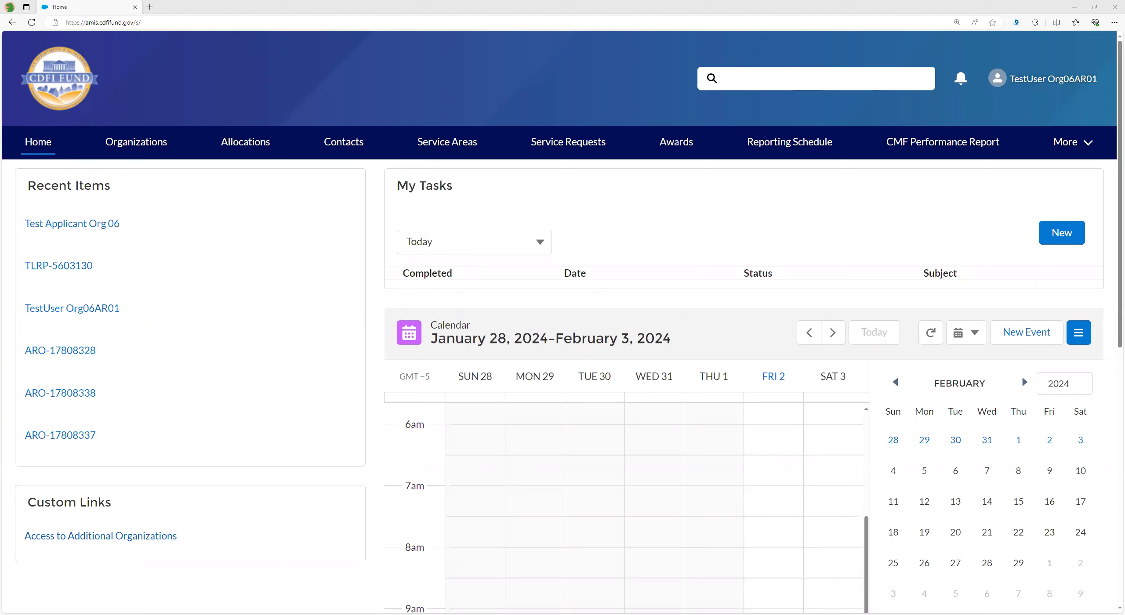
Open the CDFI-CERT program profile of Test Applicant Org 06 and start an application for CDFI Certification
{"action": "left_click", "coordinate": [145, 147]}
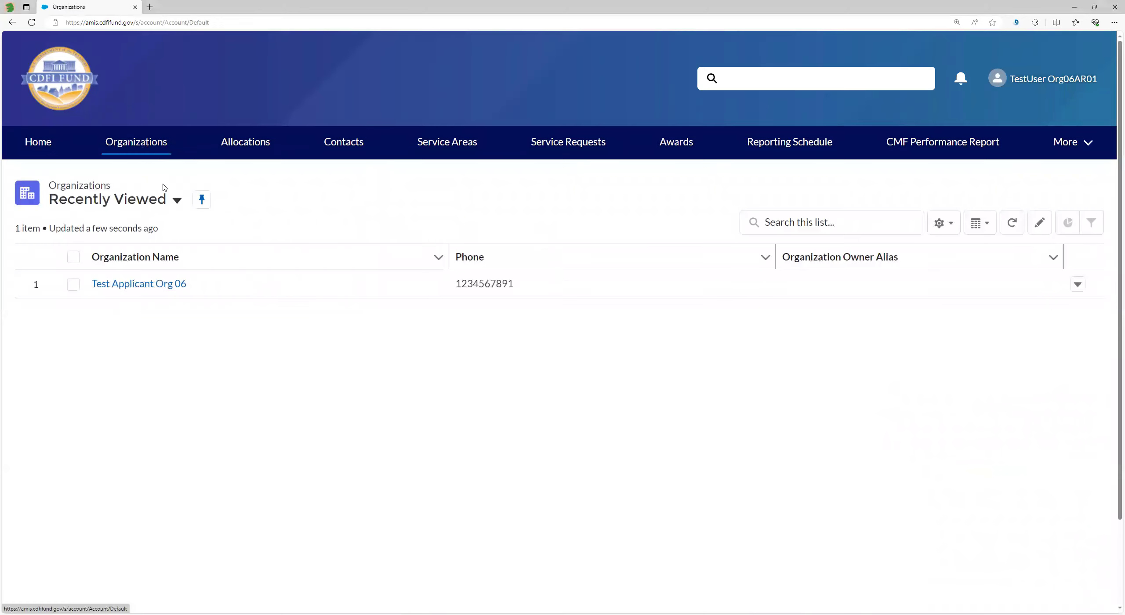
{"action": "left_click", "coordinate": [148, 285]}
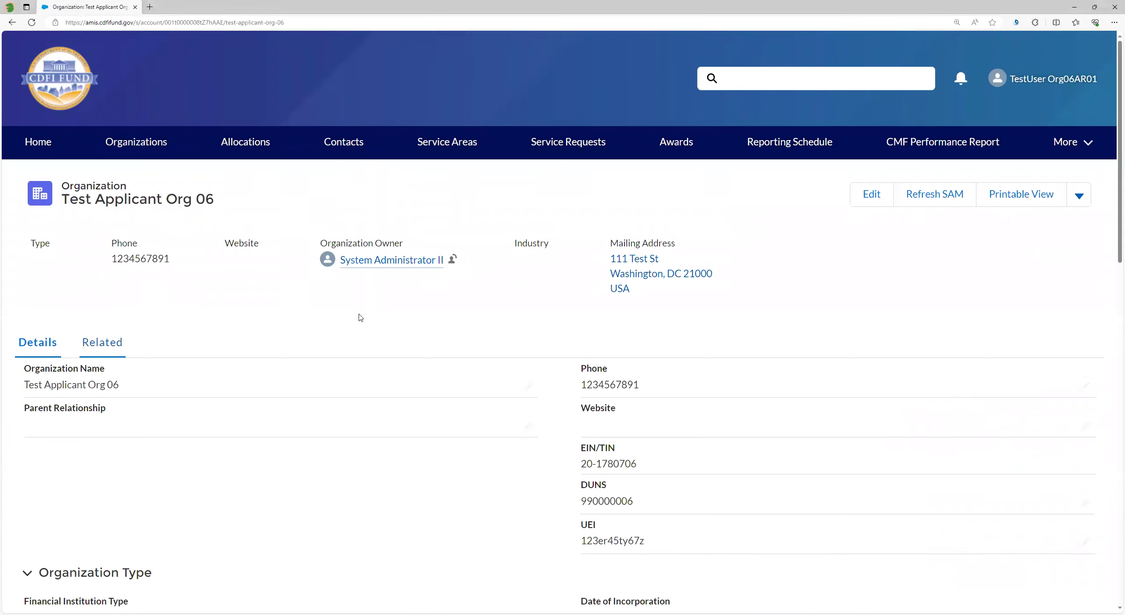
{"action": "scroll", "coordinate": [360, 318], "scroll_direction": "down", "scroll_amount": 20}
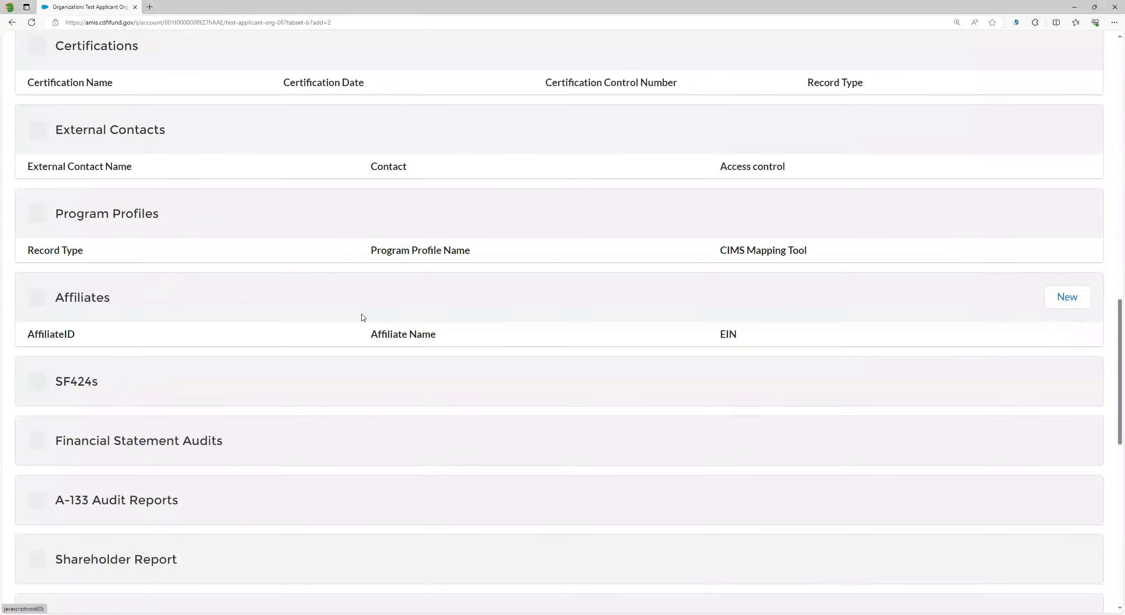
{"action": "scroll", "coordinate": [362, 318], "scroll_direction": "down", "scroll_amount": 2}
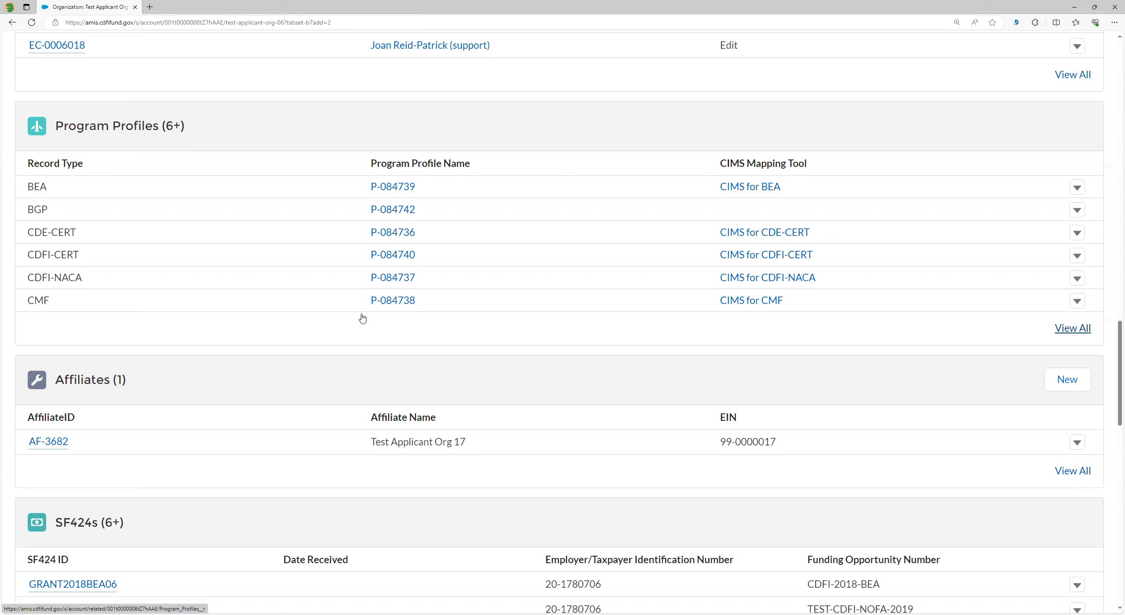
{"action": "left_click", "coordinate": [395, 257]}
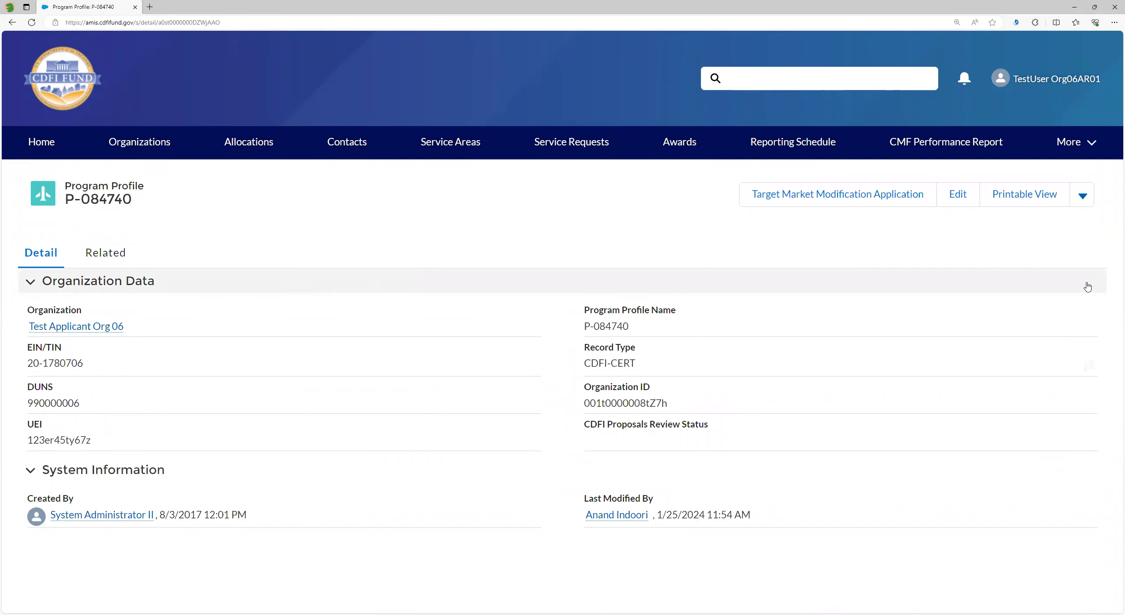
{"action": "left_click", "coordinate": [1083, 196]}
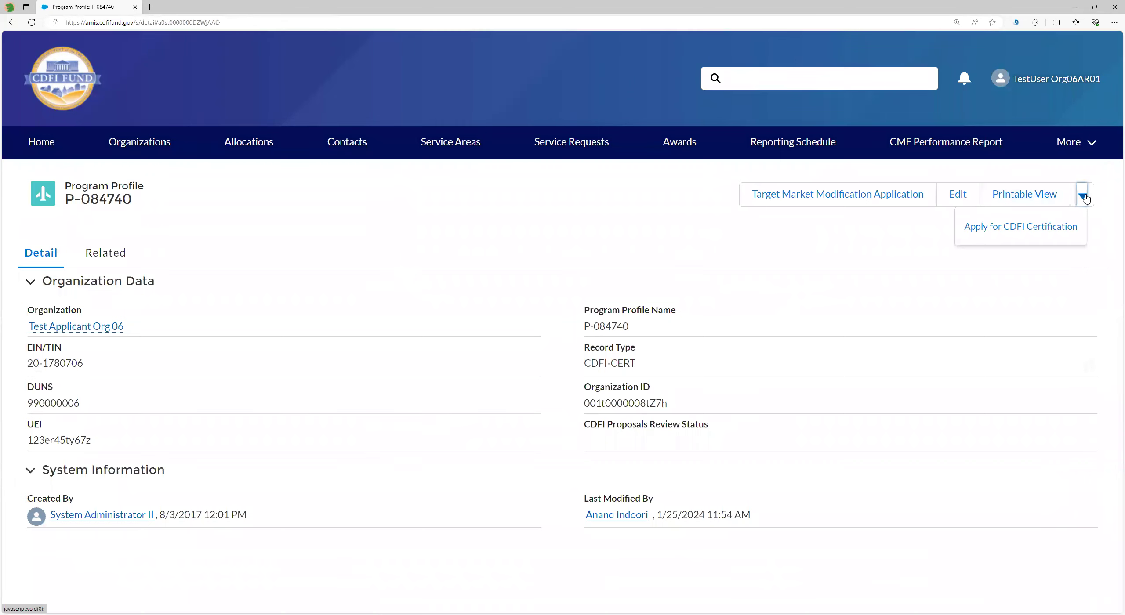
{"action": "left_click", "coordinate": [1053, 234]}
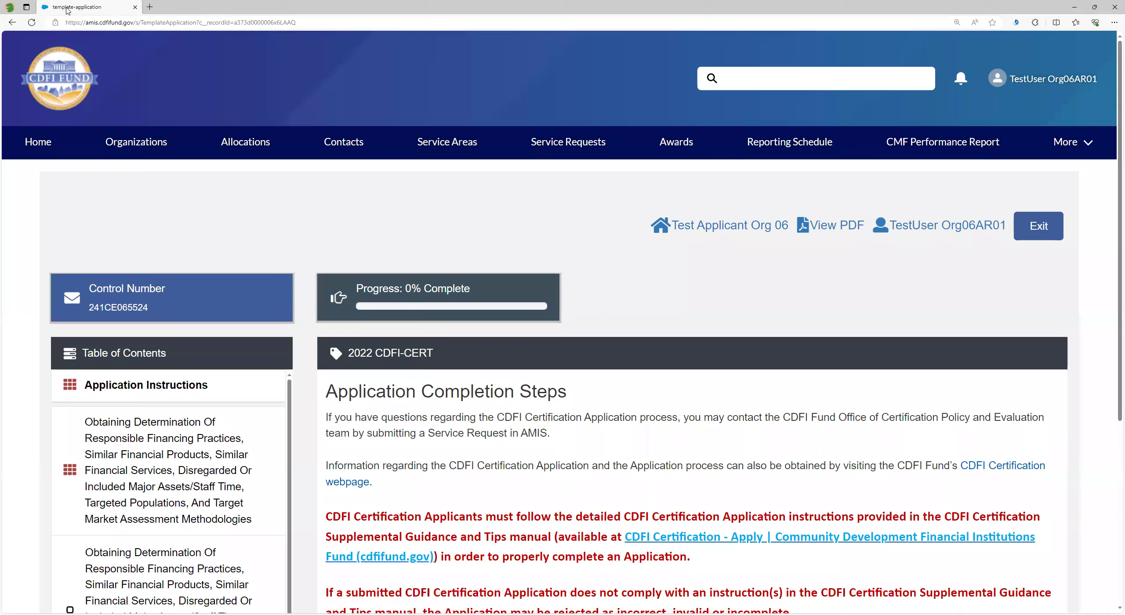
Return to the CDFI-CERT program profile and open the application listed among its related records
{"action": "left_click", "coordinate": [11, 23]}
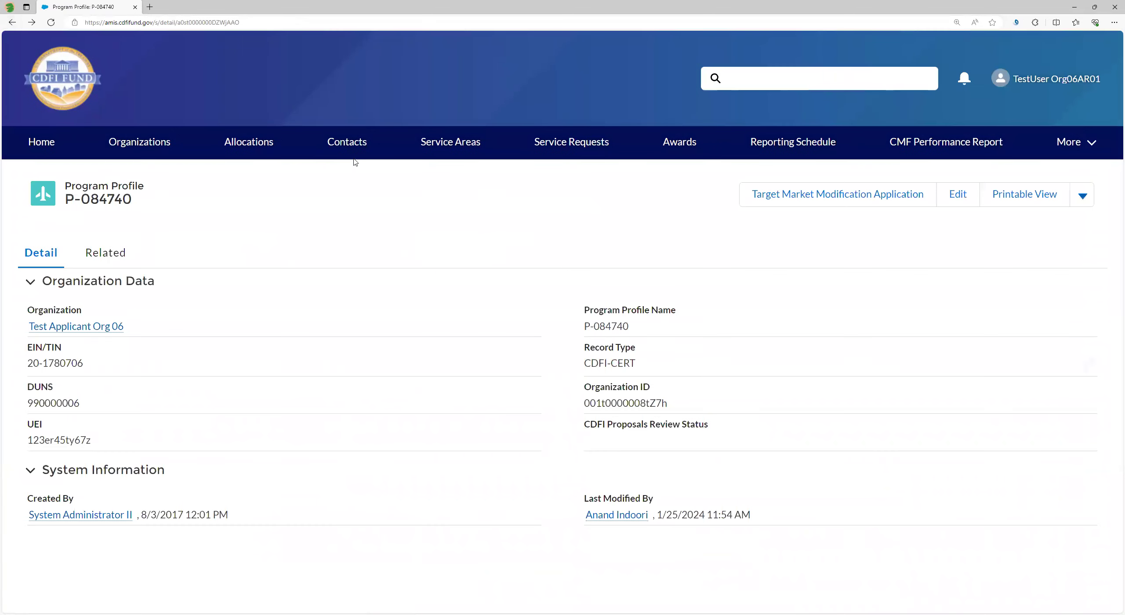
{"action": "left_click", "coordinate": [97, 254]}
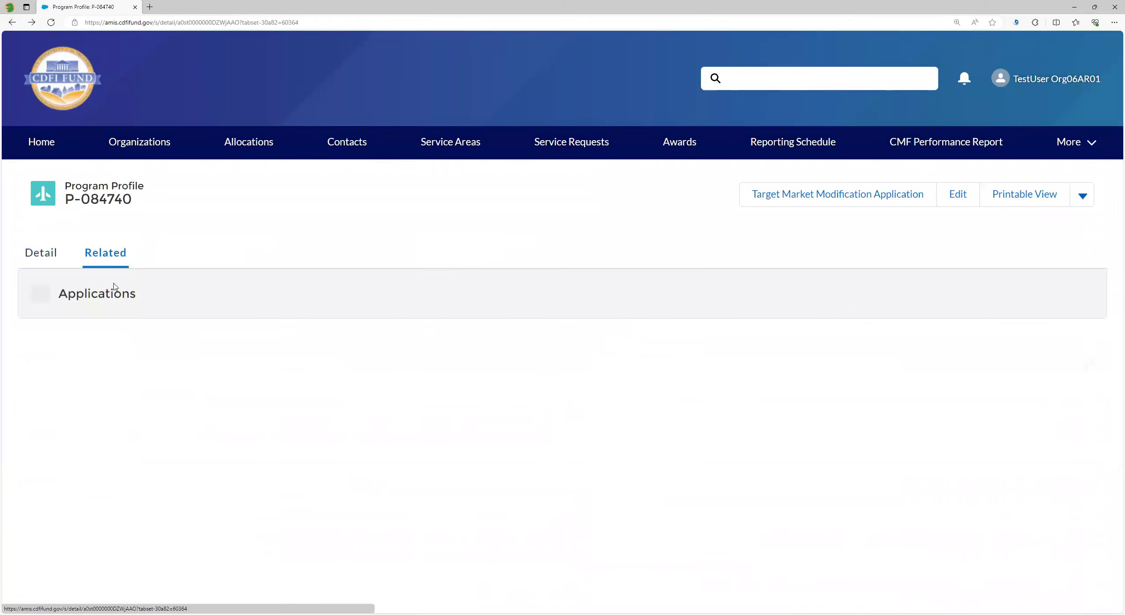
{"action": "left_click", "coordinate": [58, 354]}
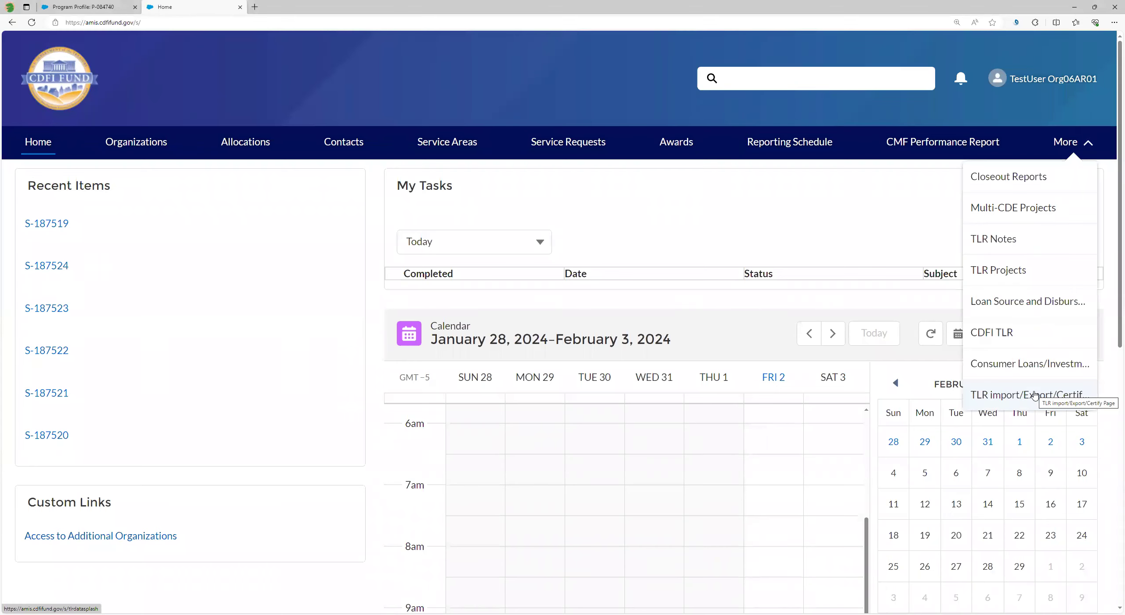
Open the TLR Import/Export/Certify page for Test Applicant Org 06 in the second browser tab
{"action": "left_click", "coordinate": [1034, 395]}
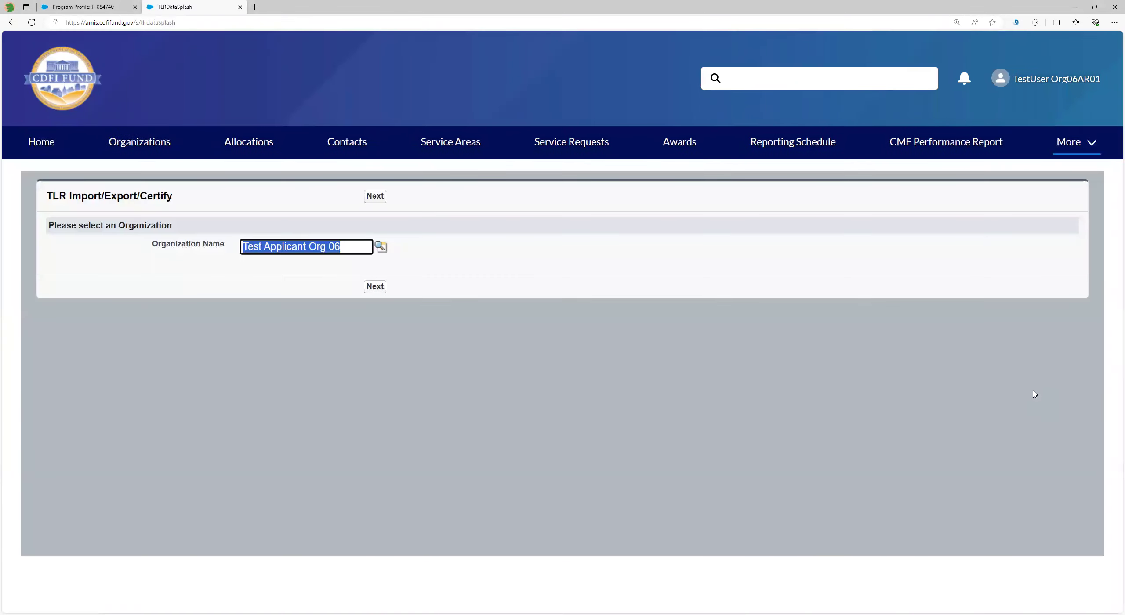
{"action": "left_click", "coordinate": [376, 287]}
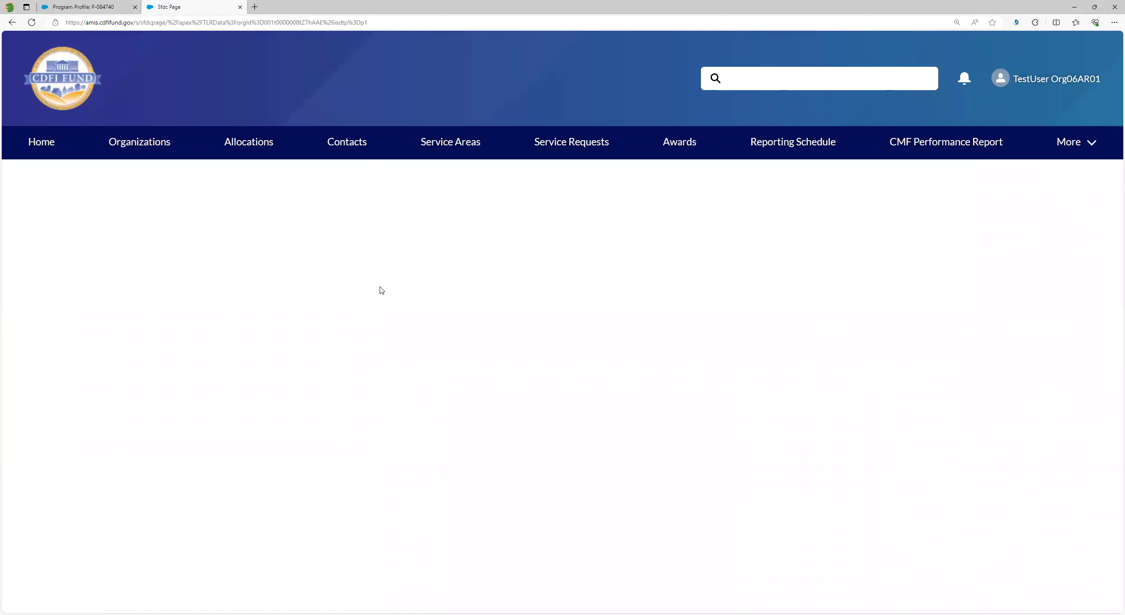